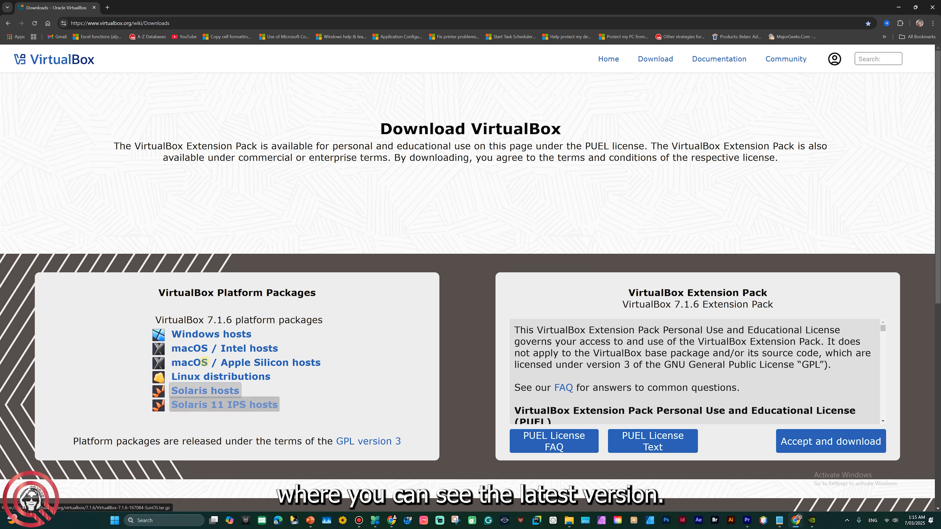
- Download the VirtualBox 7.1.6 Windows hosts package and run its installer from Downloads
click(215, 332)
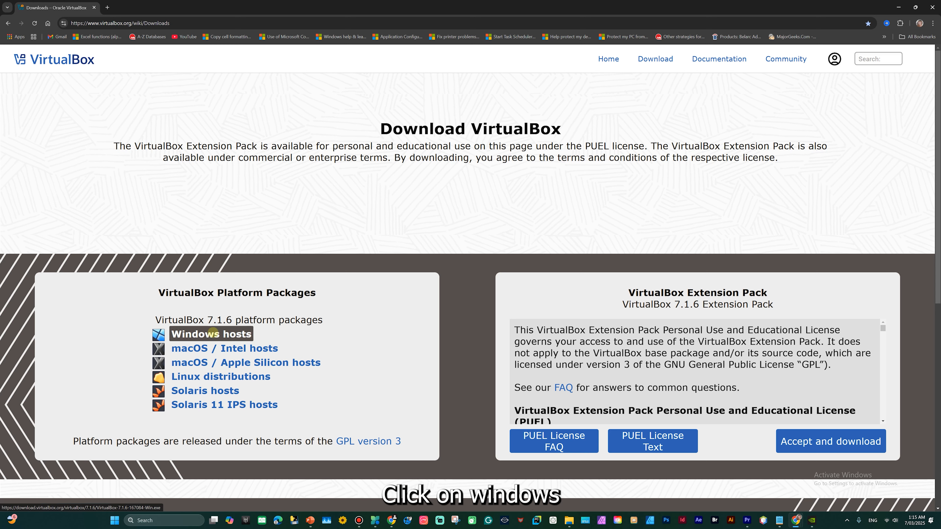
click(214, 332)
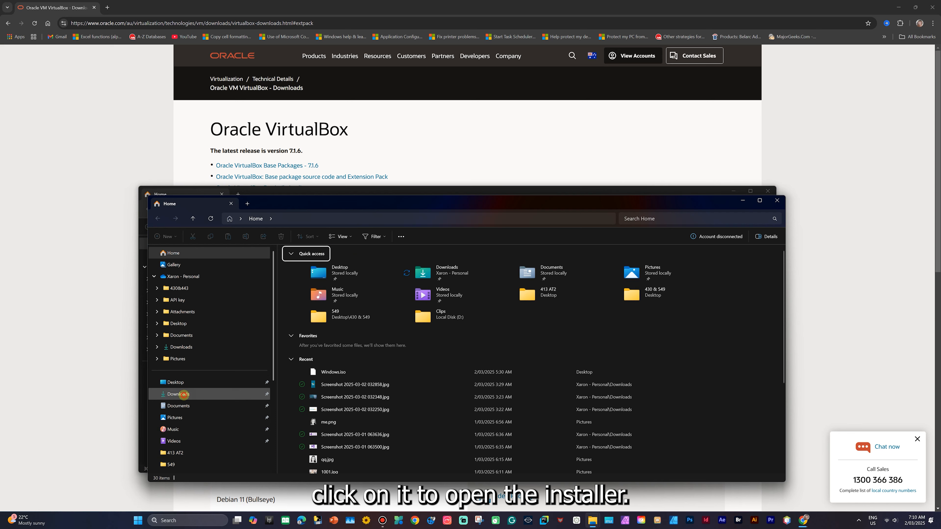
click(187, 393)
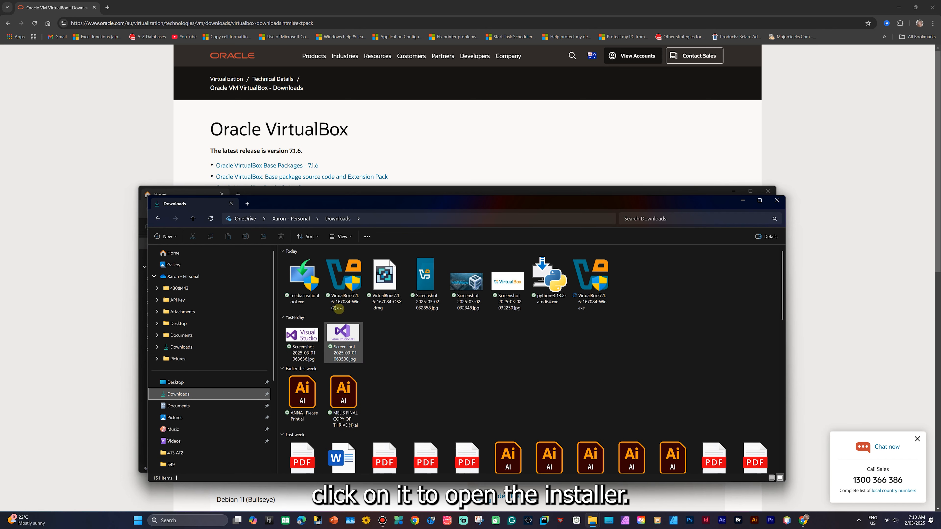
double_click(338, 276)
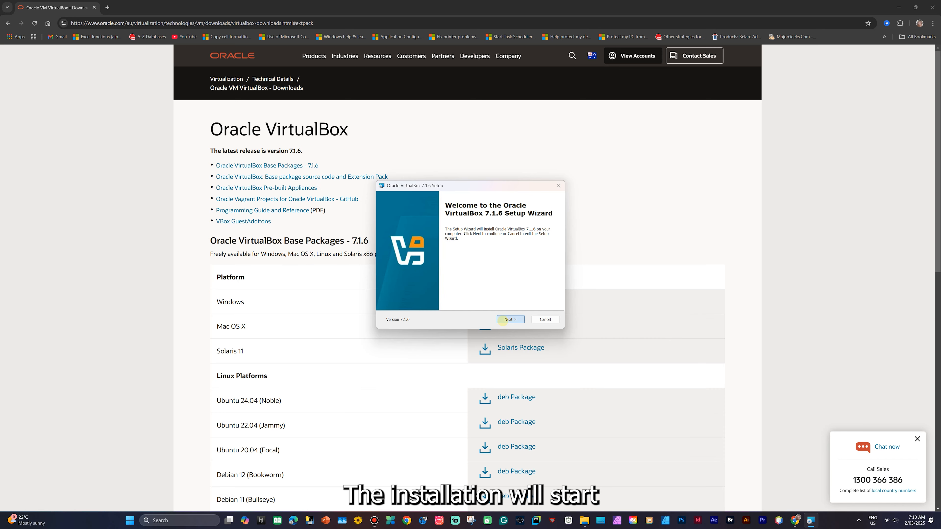
- Install VirtualBox 7.1.6, accepting the license, default features and the network interface warning
click(505, 320)
click(391, 290)
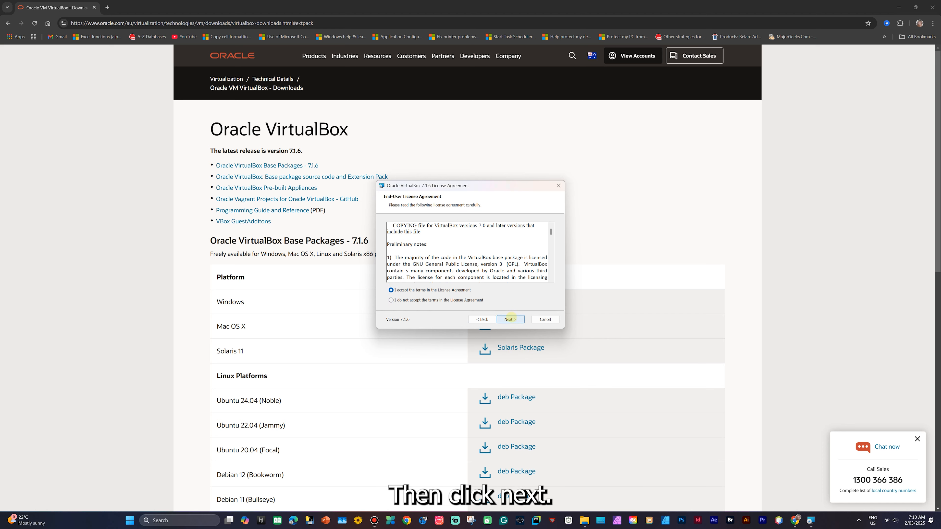
click(511, 320)
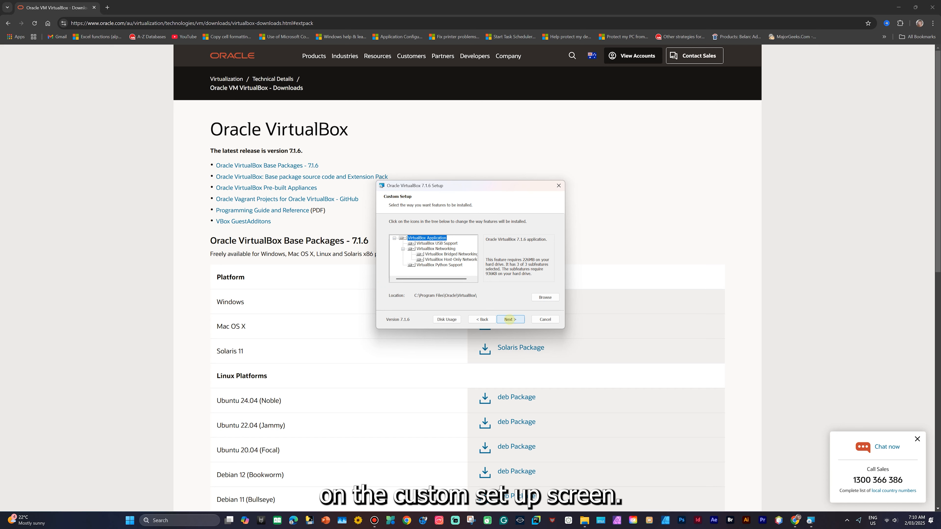
click(510, 319)
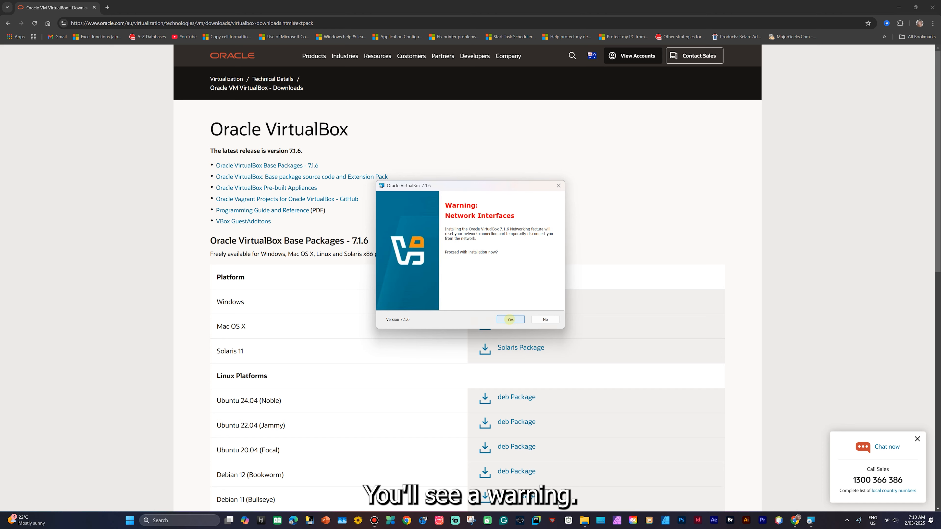
click(505, 319)
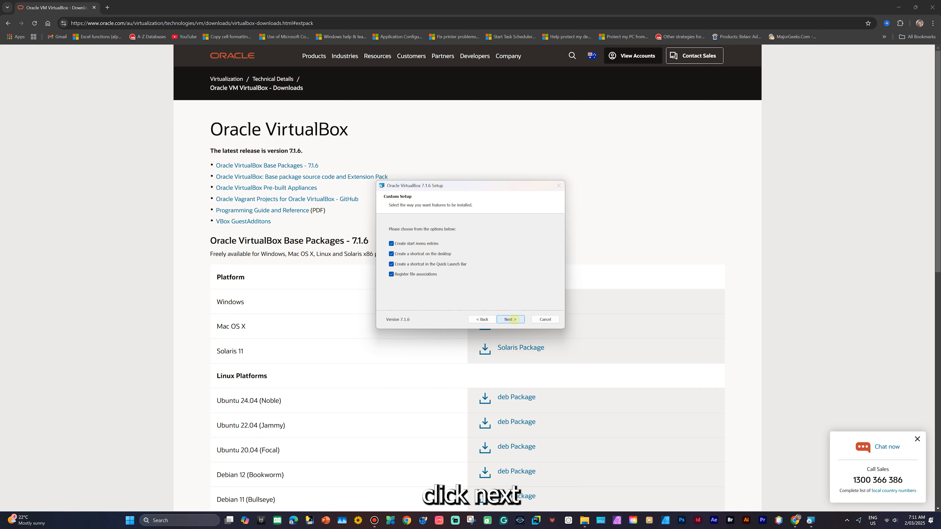
click(510, 319)
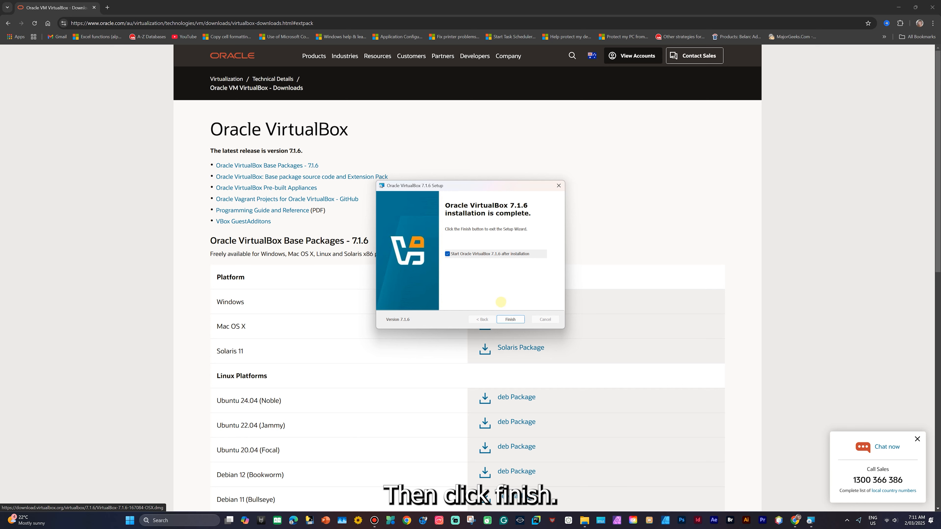
click(510, 320)
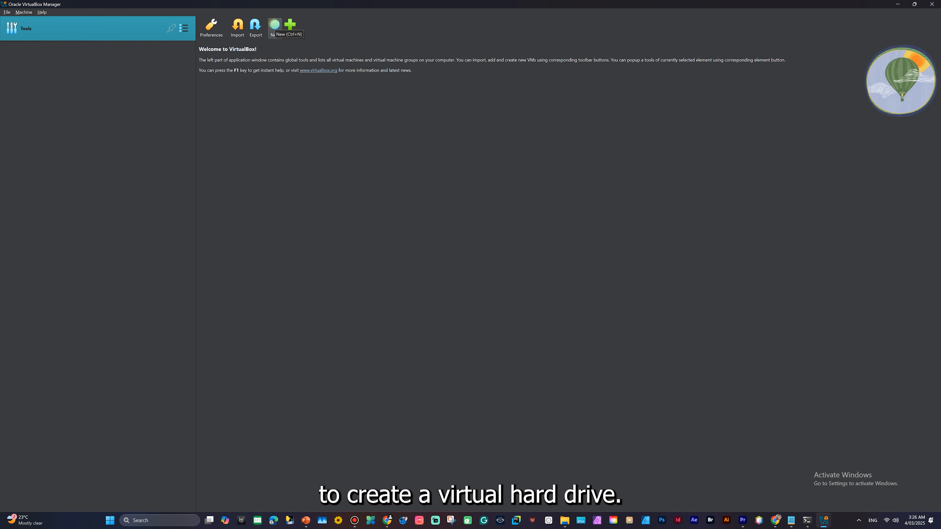
- Start a new virtual machine, then begin a Google search with 'downl' in Chrome
click(274, 26)
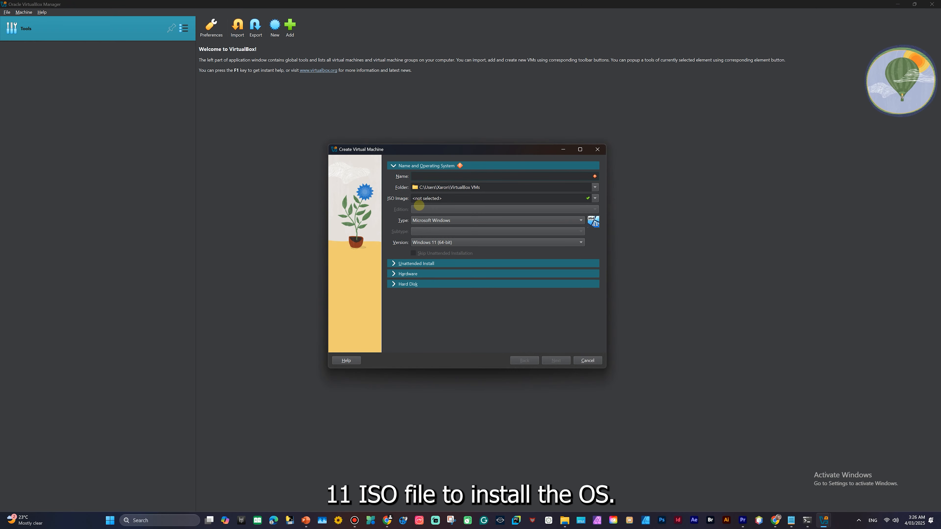
text(d)
text(ownl)
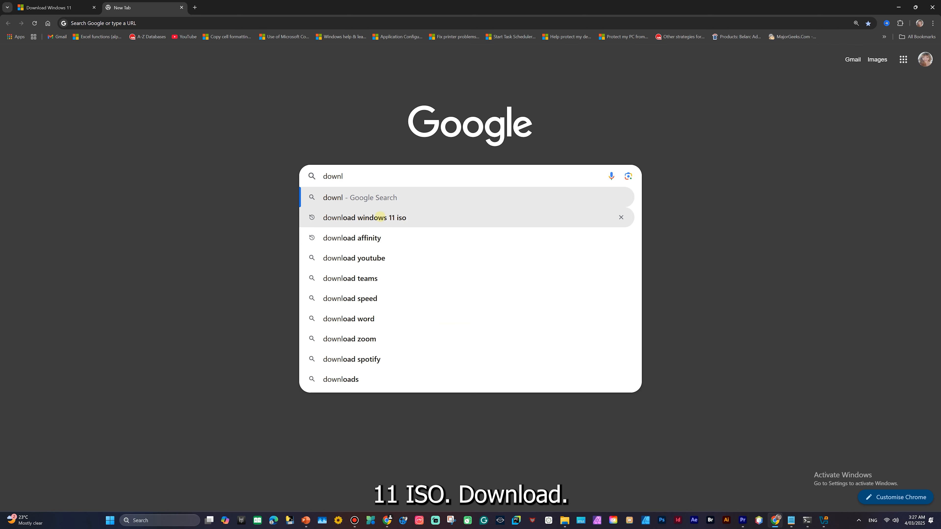
- Search 'download windows 11 iso' and download the media creation tool from Microsoft's page
click(381, 218)
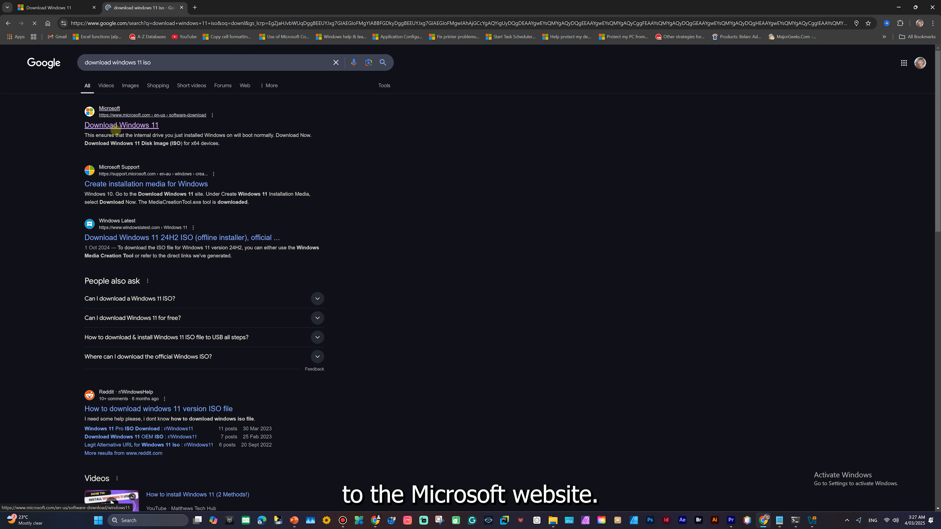
click(129, 126)
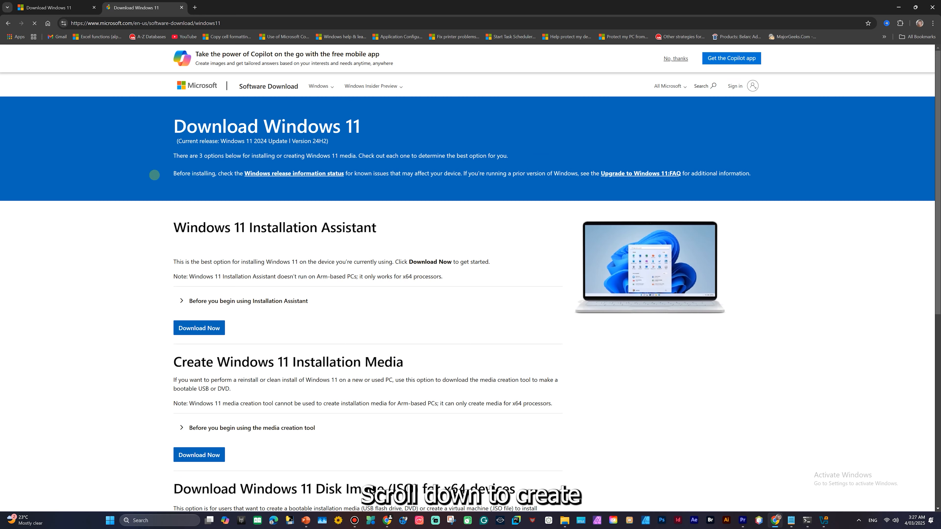
scroll(161, 220, down, 4)
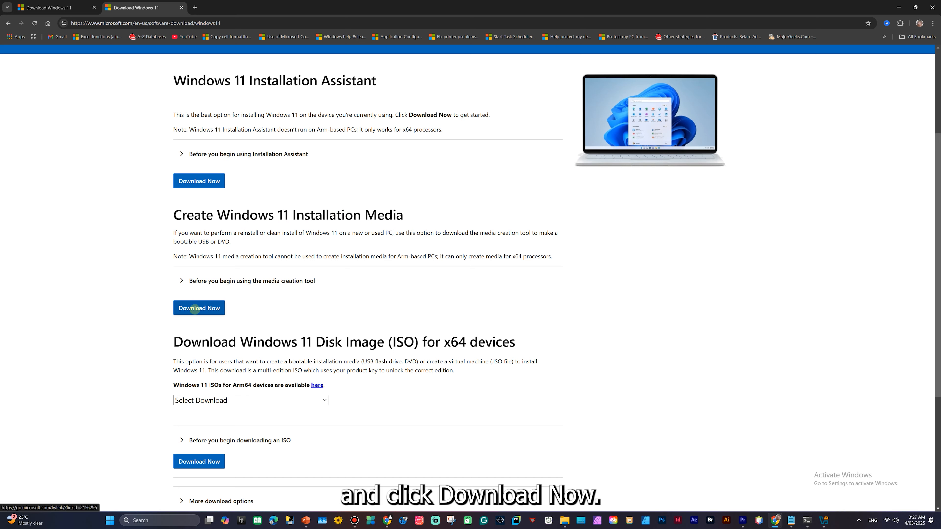
click(193, 309)
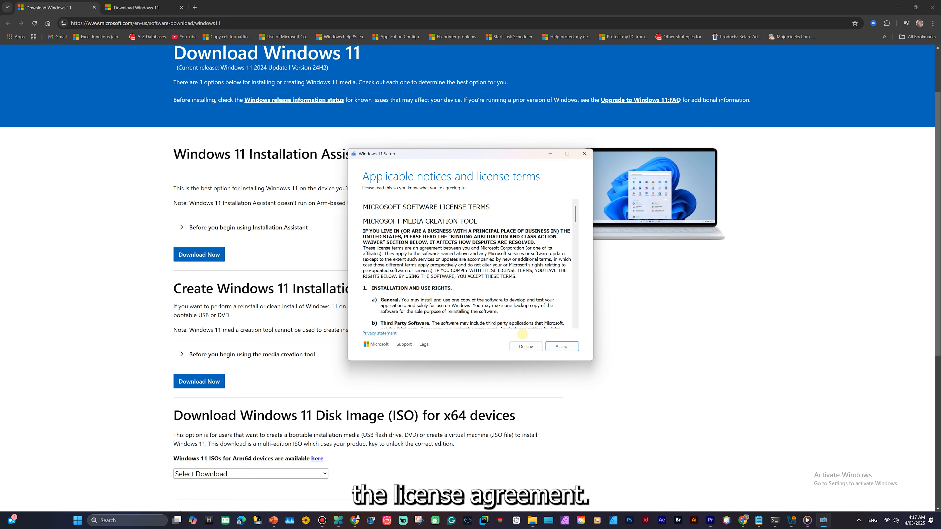
- Create a Windows 11 ISO with default language and edition, saved as Windows.iso in Desktop\111
click(568, 347)
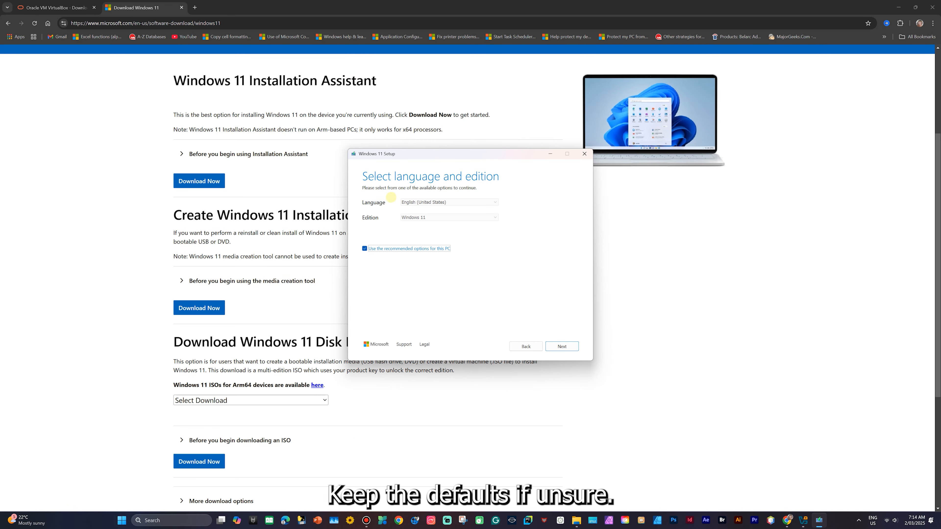
click(374, 221)
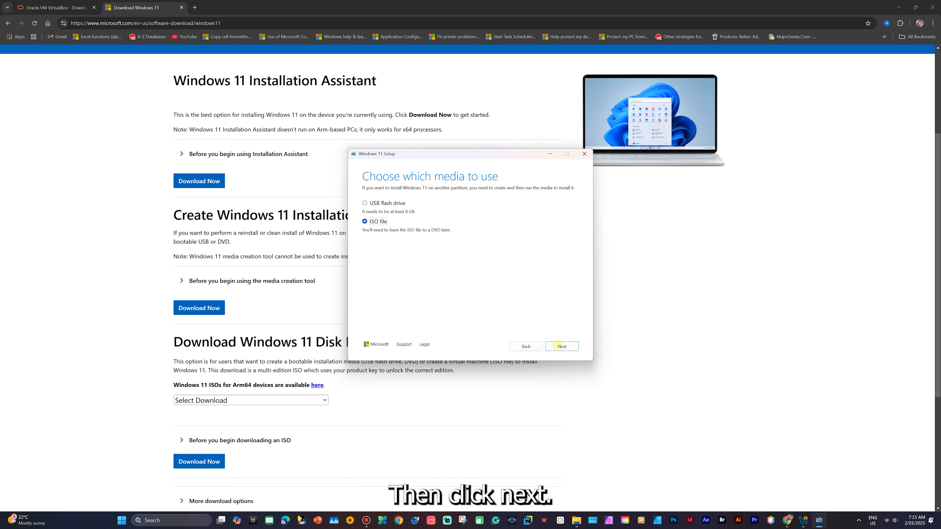
click(562, 346)
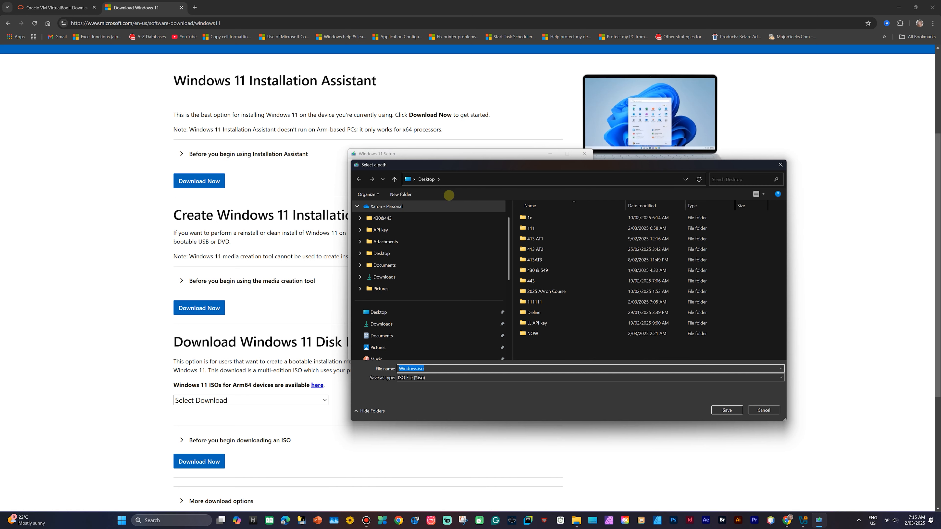
click(382, 311)
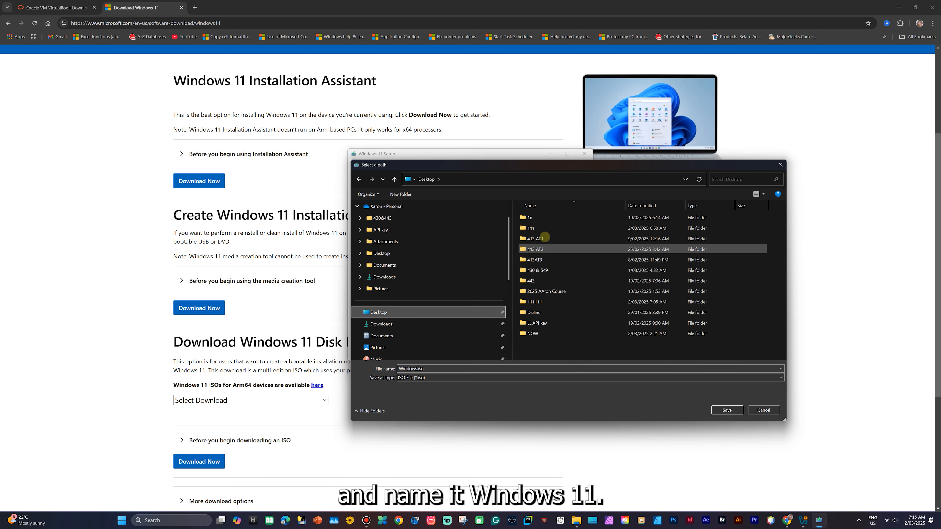
double_click(541, 229)
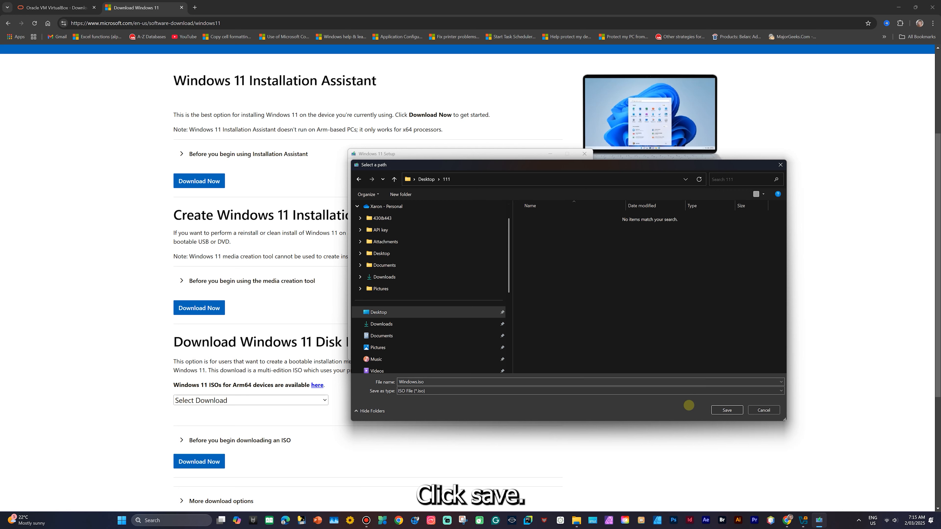
click(726, 410)
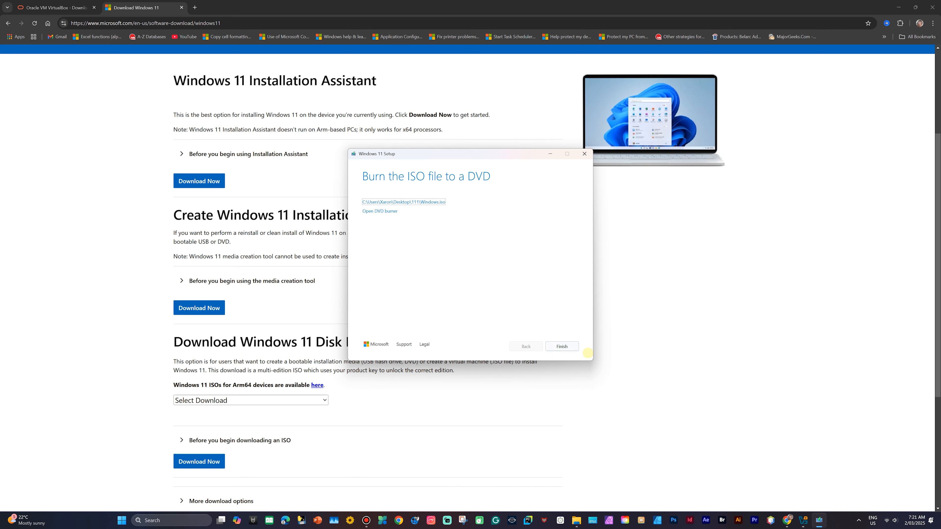
click(562, 346)
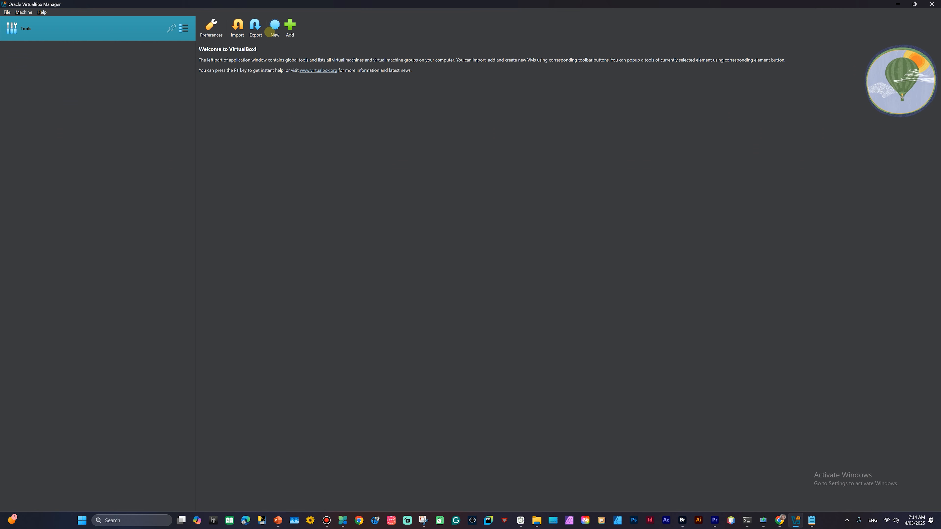
- Name the new VM Windows_11 and attach Windows11.iso from the 111 folder as its ISO image
click(274, 25)
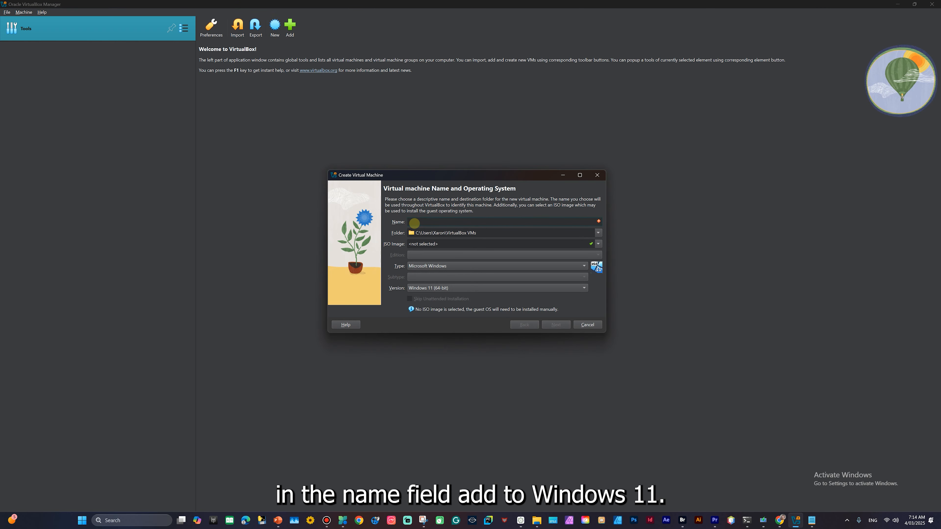
text(Windows_11)
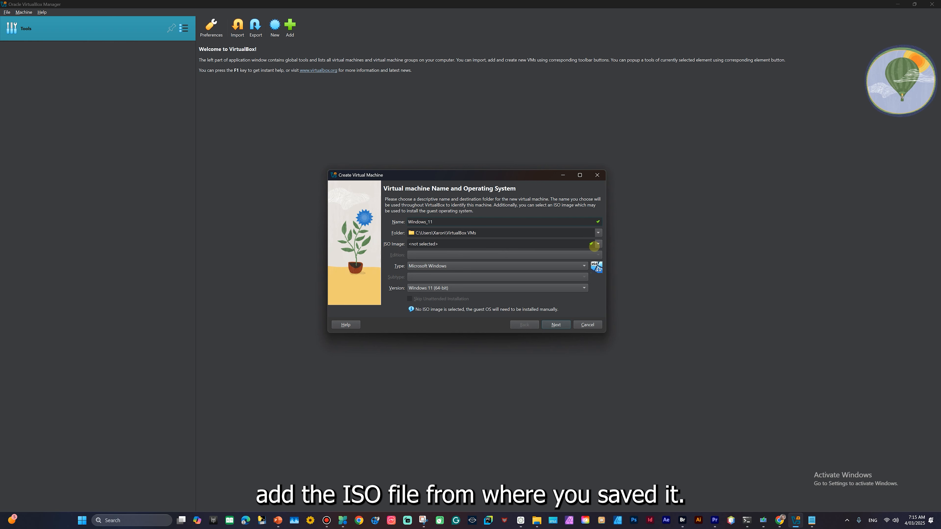
click(597, 244)
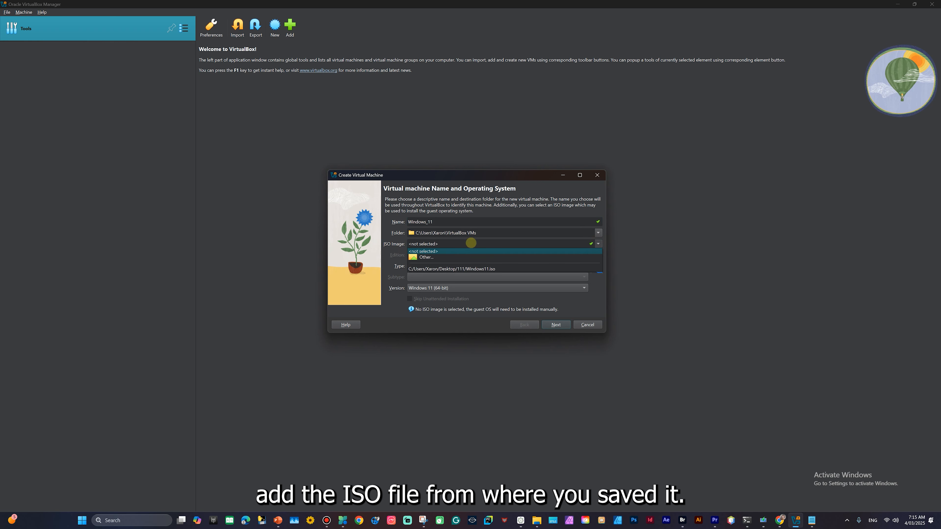
click(422, 257)
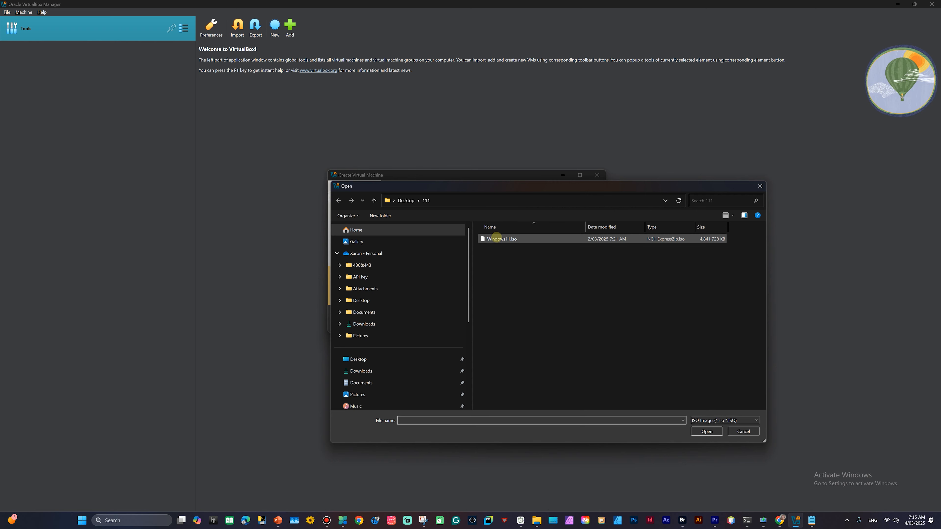
double_click(504, 239)
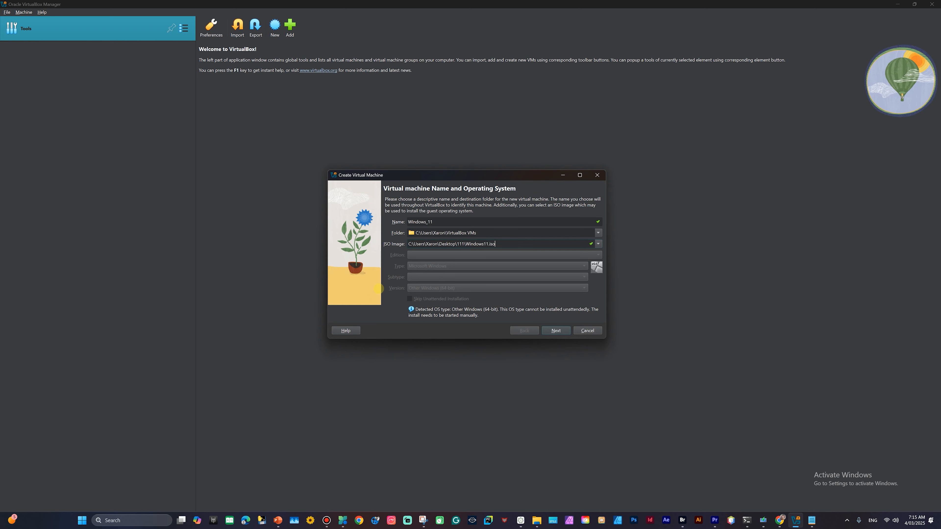
click(556, 330)
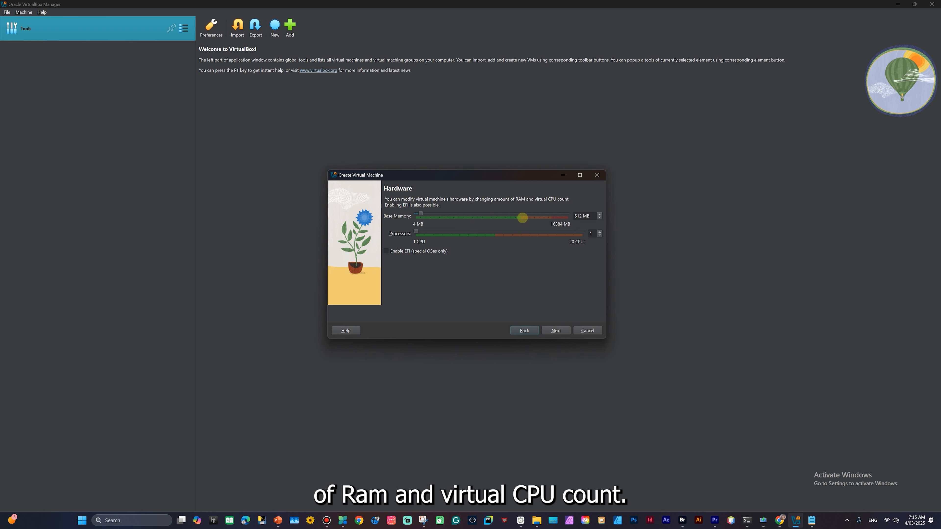
- Raise the VM's base memory to about 4403 MB, keeping 2 CPUs
drag(423, 213, 443, 213)
click(460, 214)
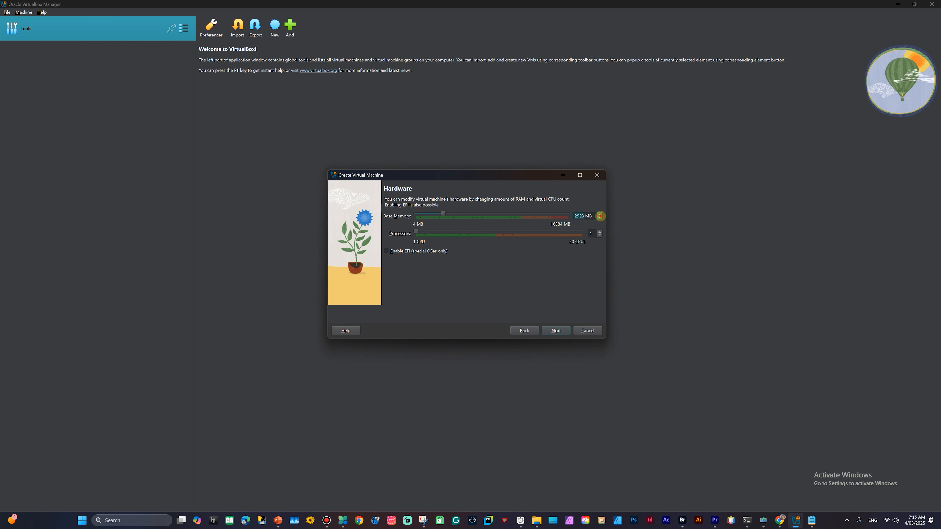
click(466, 215)
click(556, 331)
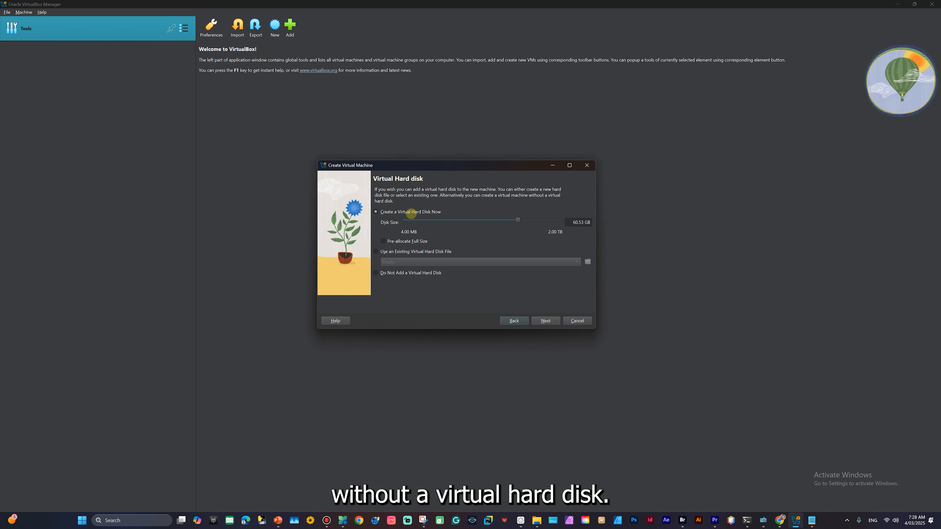
- Set the virtual hard disk to 100.08 GB and finish creating the Windows11 VM
drag(521, 218, 524, 215)
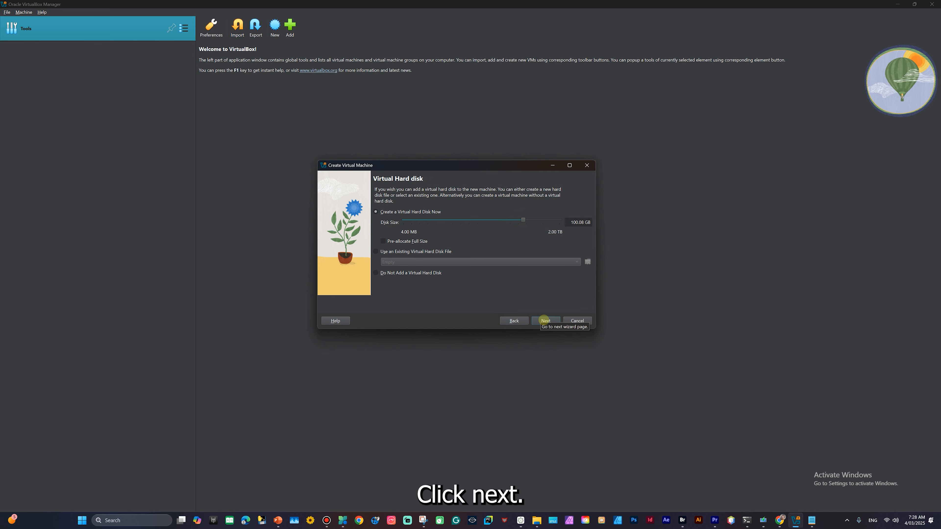
click(544, 320)
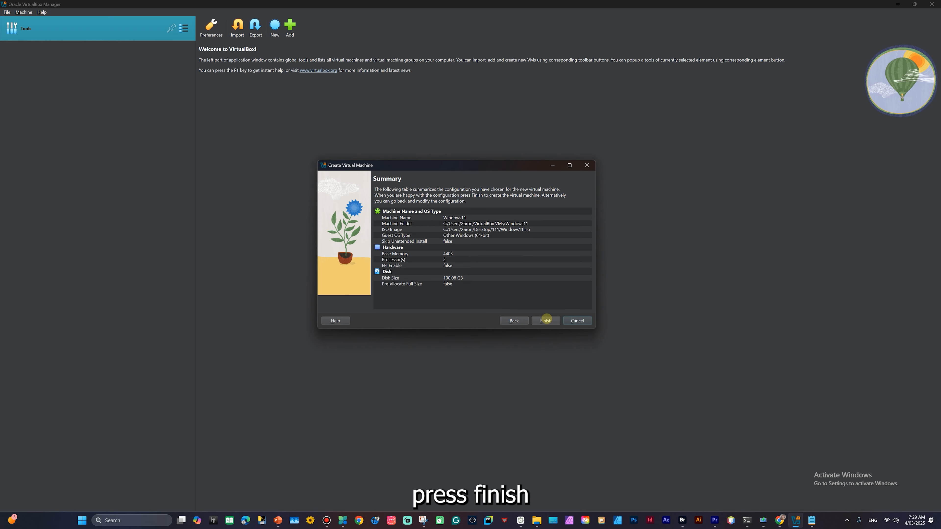
click(546, 320)
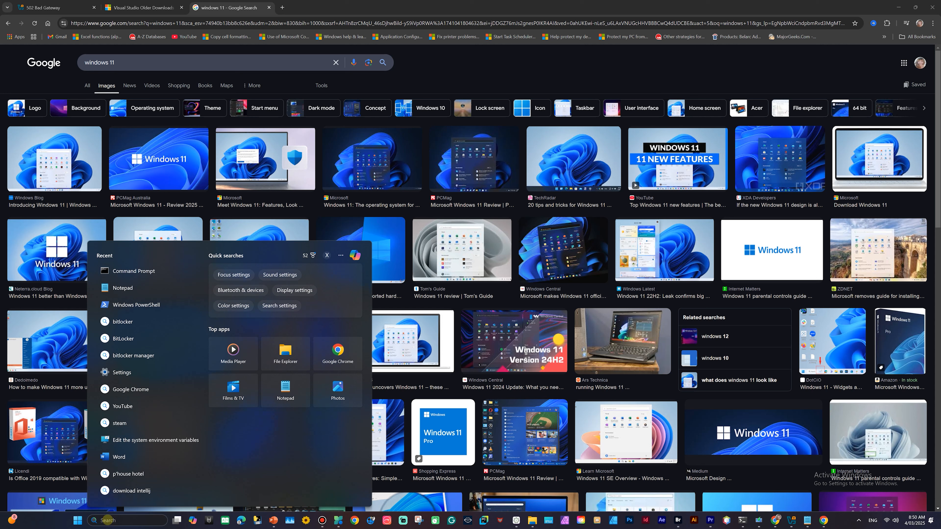
- Open Command Prompt from a cmd search and run systeminfo to check virtualization support
text(md)
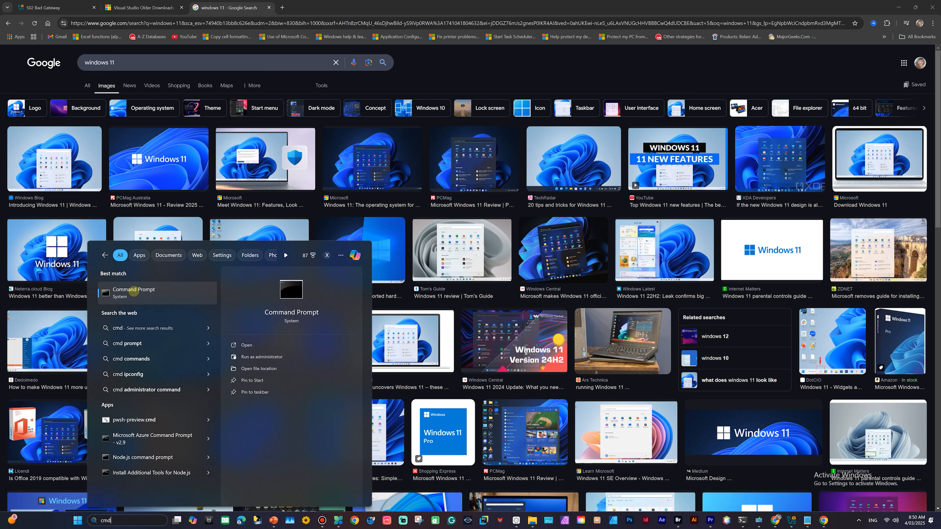
click(291, 285)
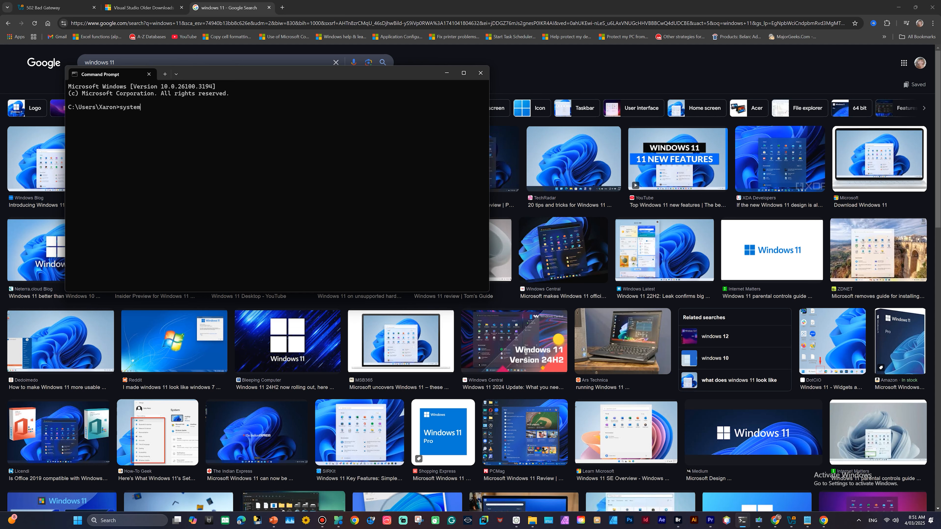
text(systeminfo)
key(Return)
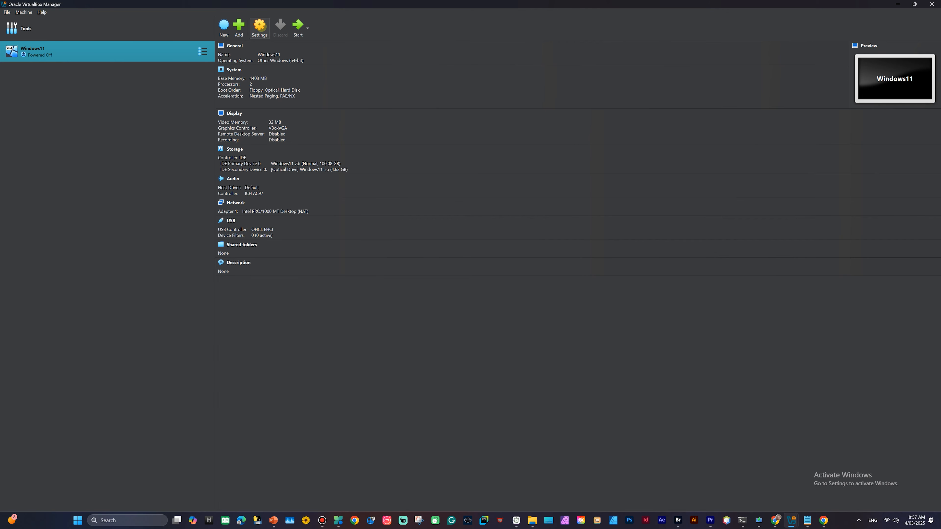
- Load Windows11.iso (4.62 GB) into the Windows11 VM's IDE secondary optical drive in Storage settings
click(260, 26)
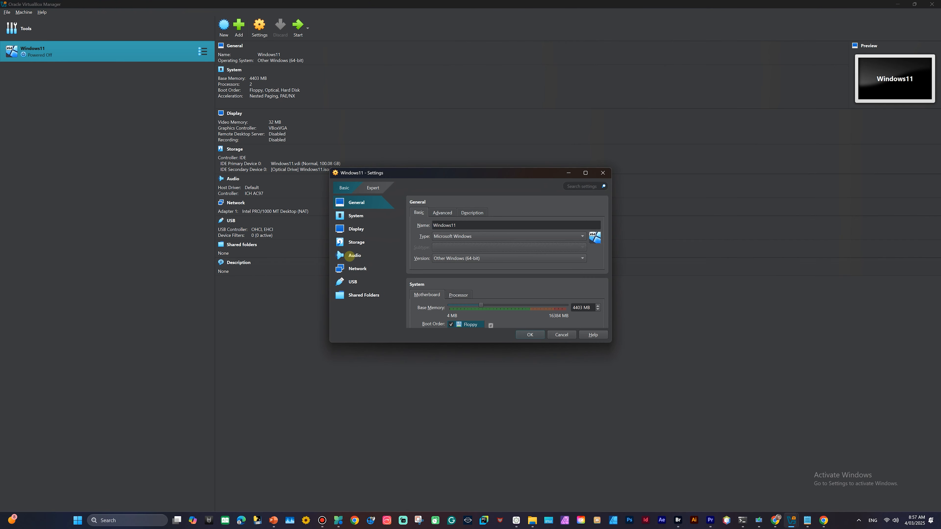
click(352, 242)
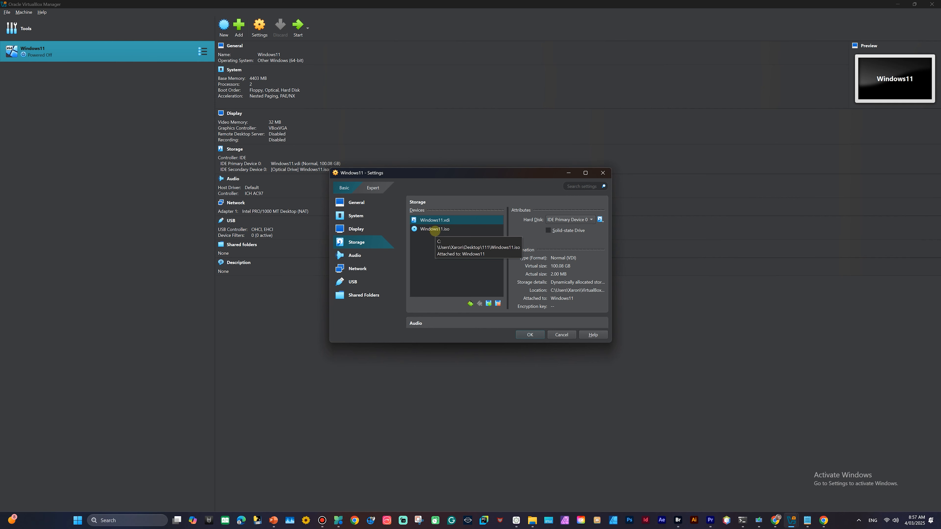
click(434, 230)
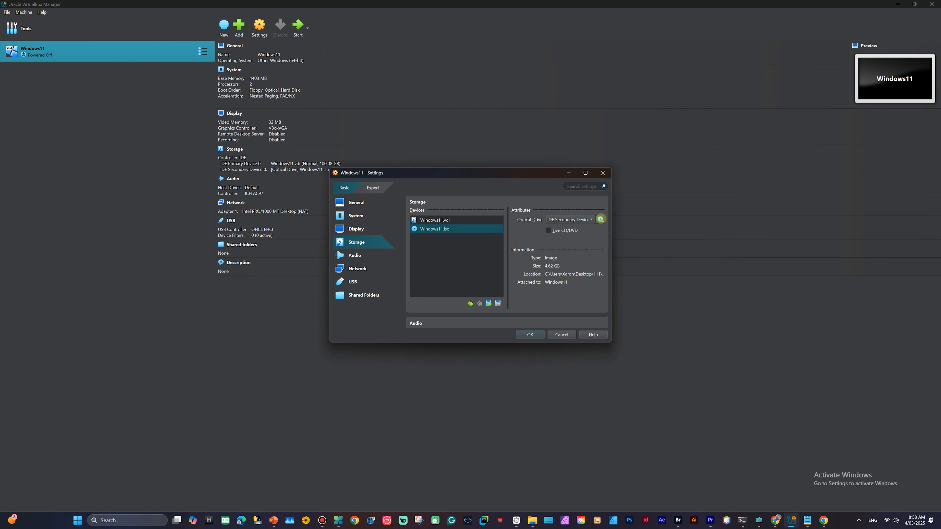
click(600, 219)
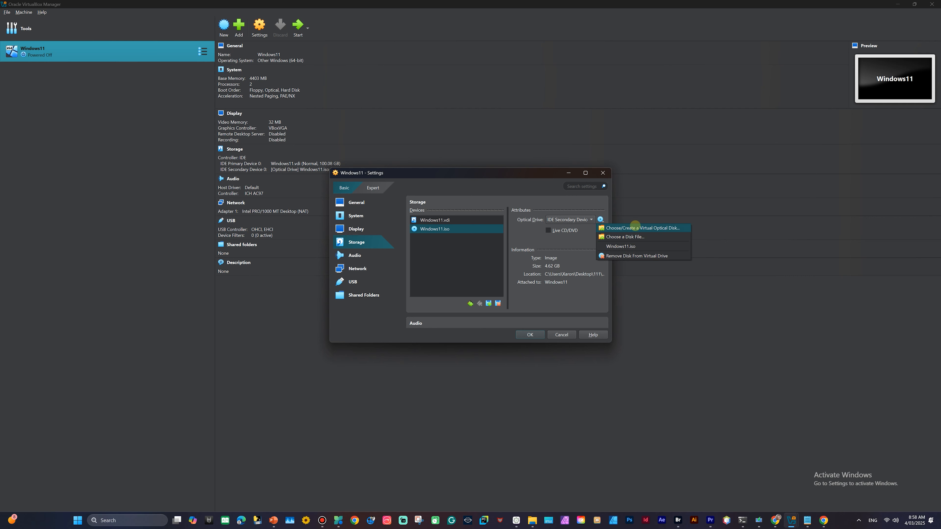
click(638, 227)
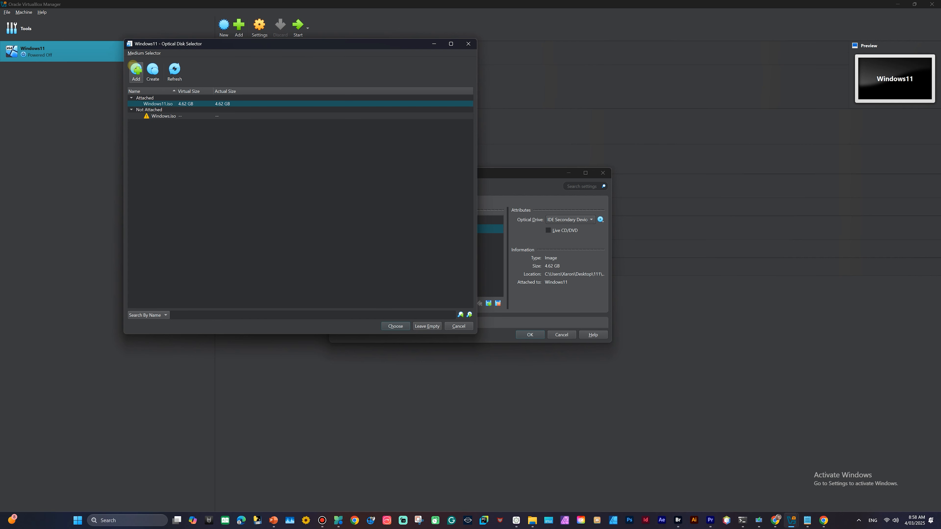
click(134, 67)
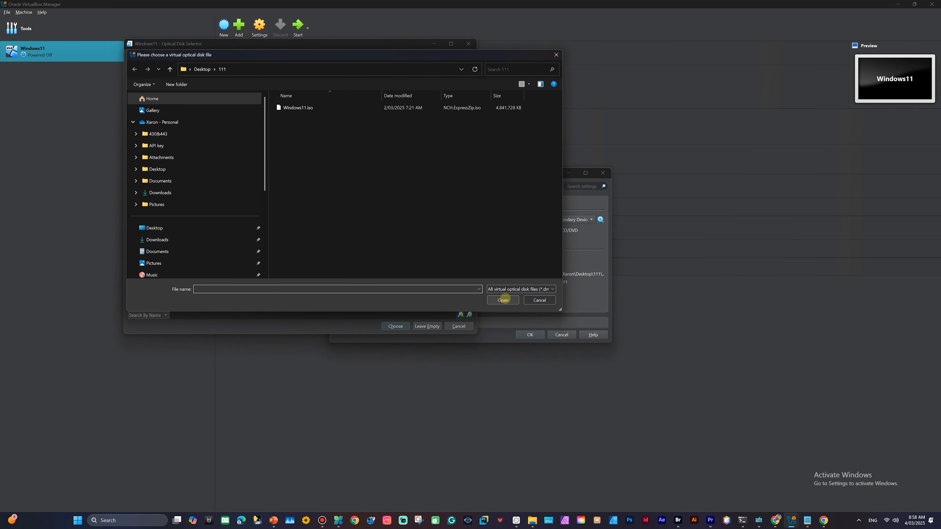
click(506, 298)
click(504, 300)
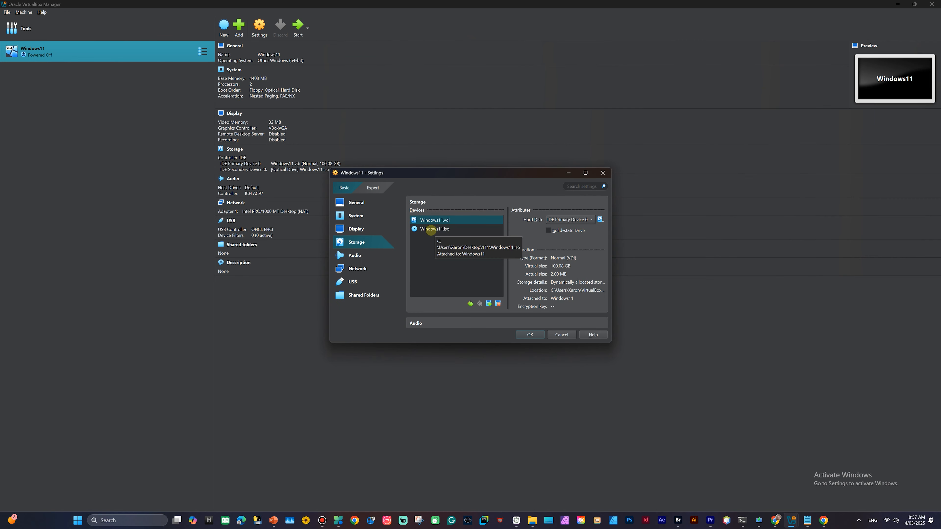
click(431, 229)
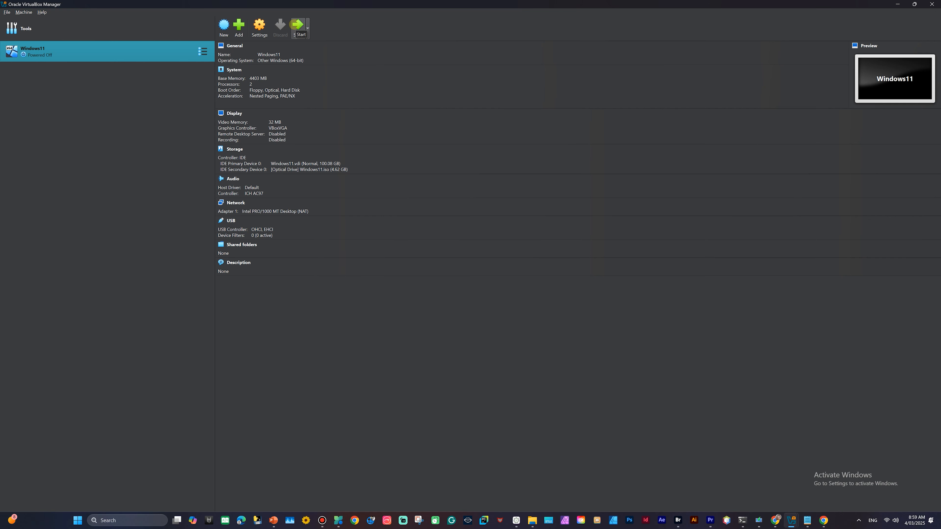
- Start the Windows11 VM and set Setup's time and currency format to English (Australia)
click(296, 26)
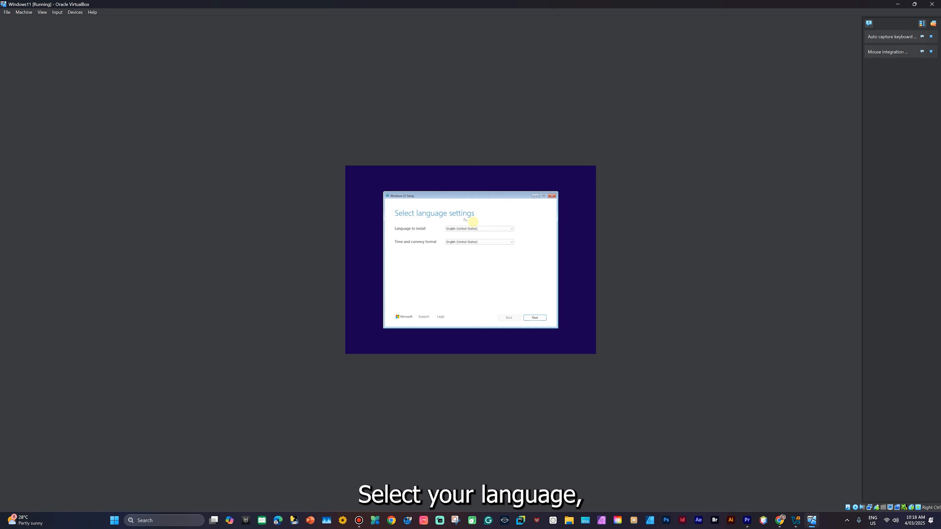
click(504, 242)
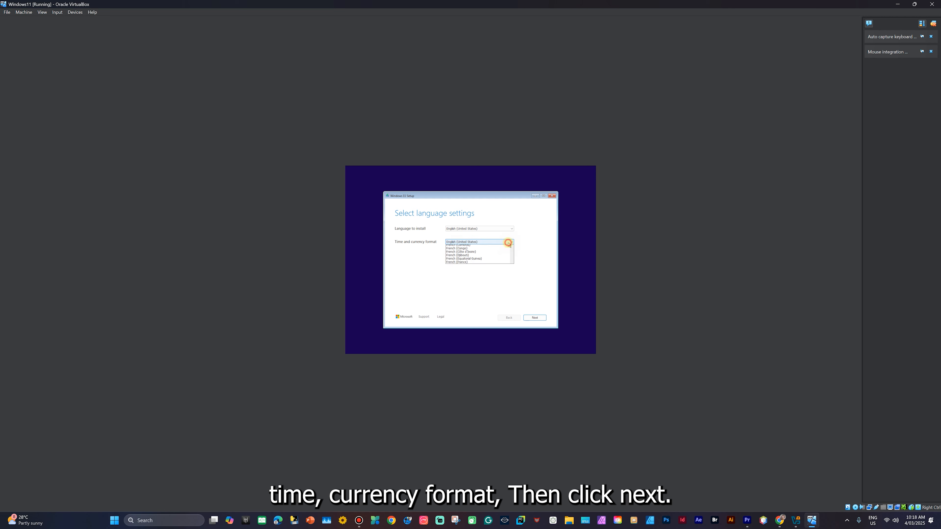
click(476, 320)
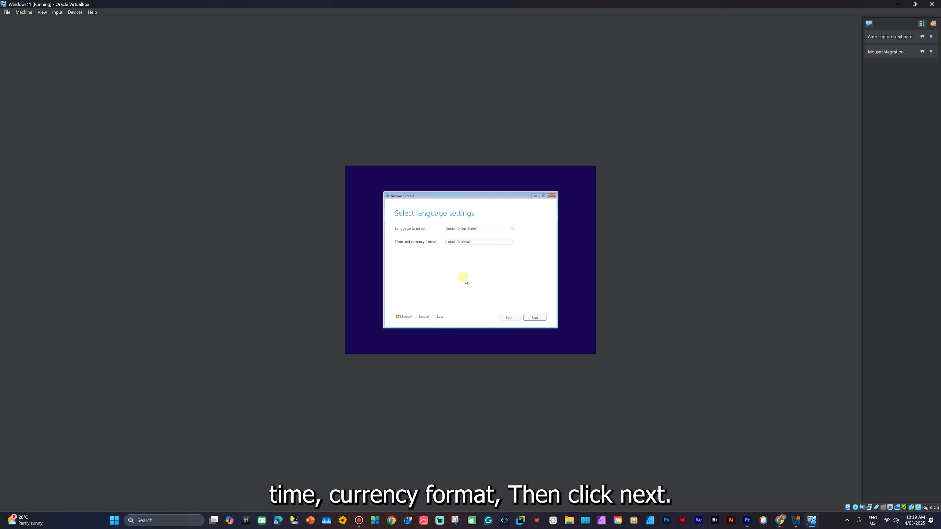
click(534, 318)
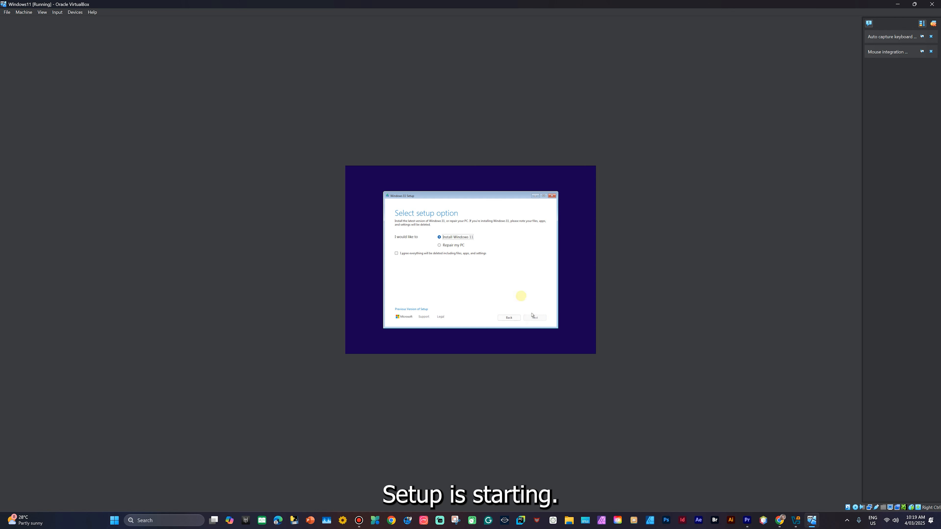
- Agree that everything will be deleted and skip entering a product key
click(396, 253)
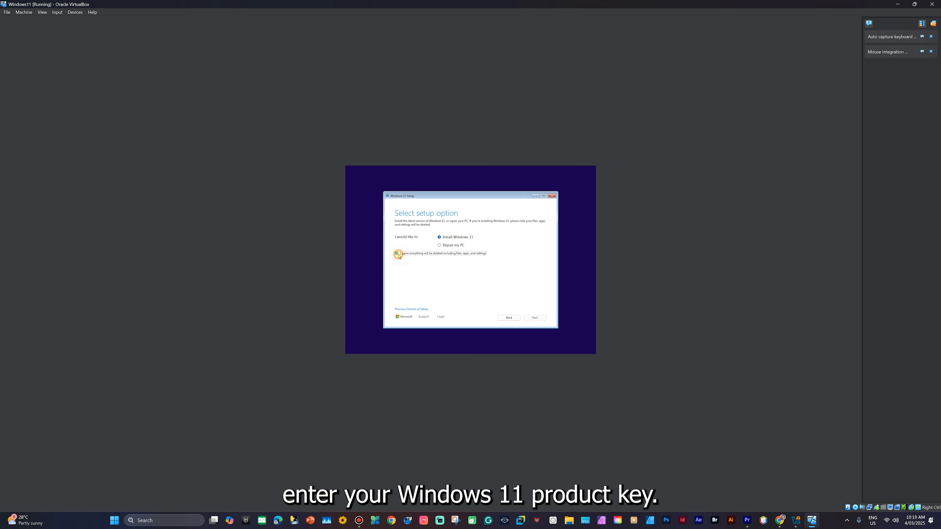
click(535, 318)
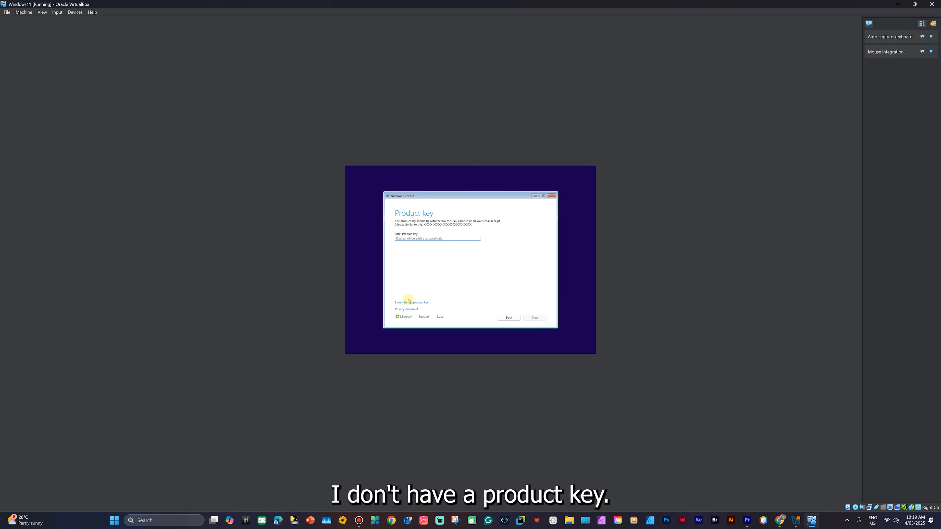
click(407, 303)
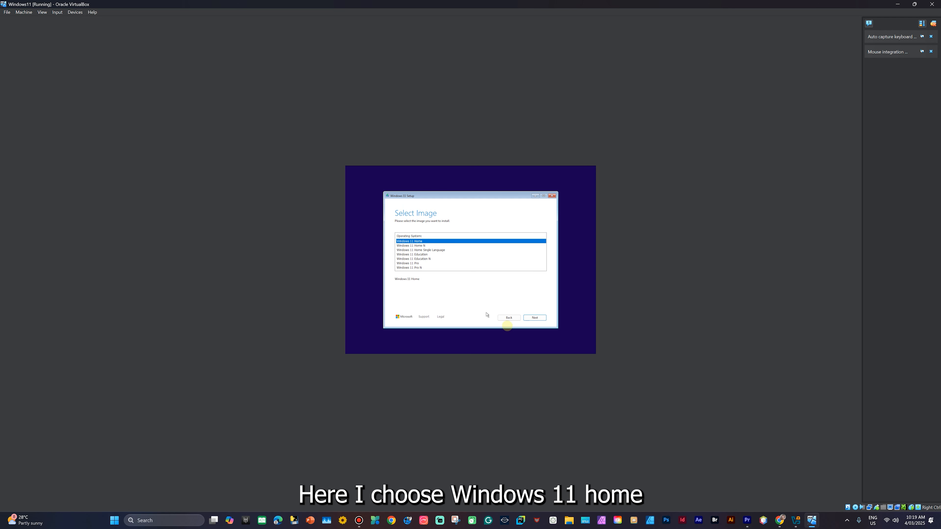
- Select the Windows 11 Home edition and accept the license terms
click(534, 317)
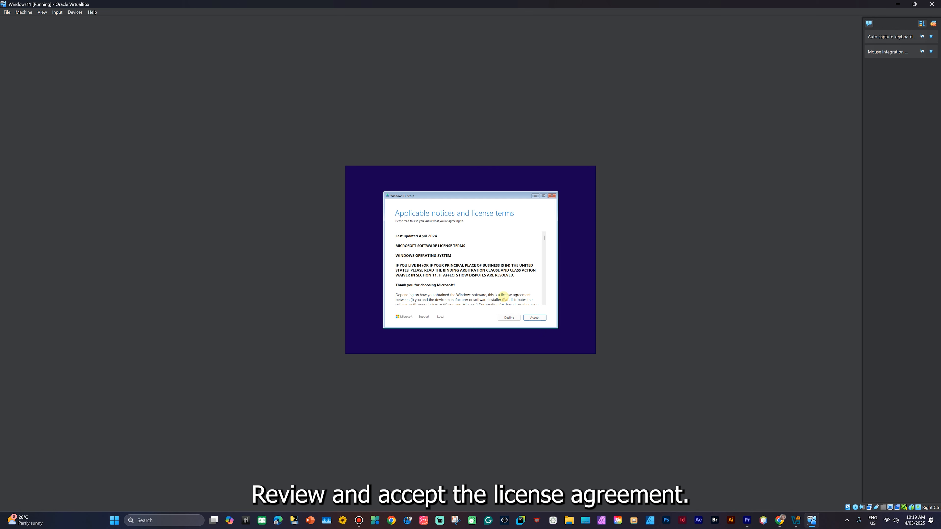
scroll(524, 275, down, 15)
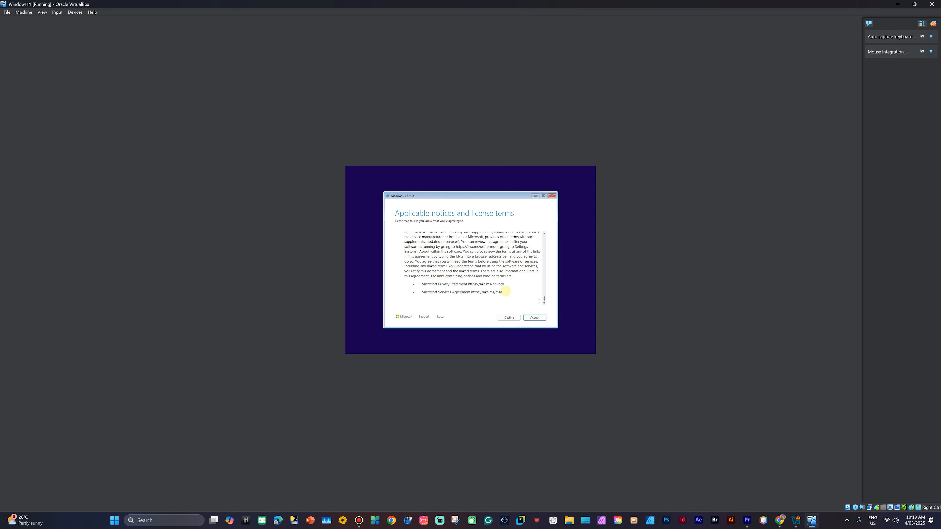
click(534, 319)
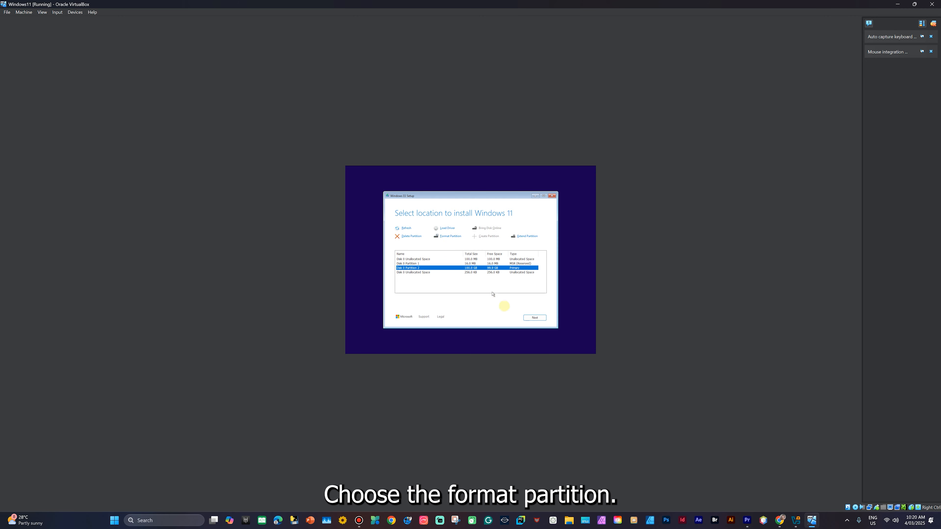
- Install Windows 11 Home on the chosen partition and let installation run to the region screen
click(537, 318)
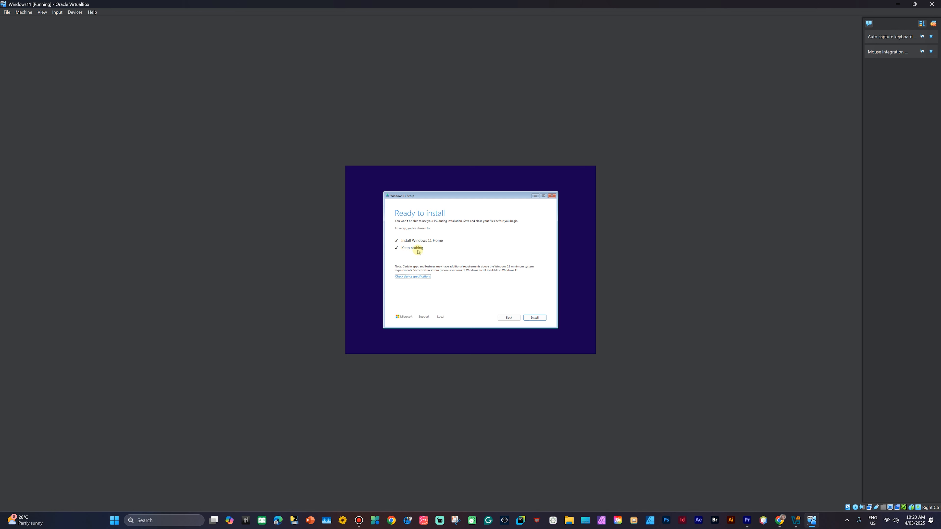
click(535, 318)
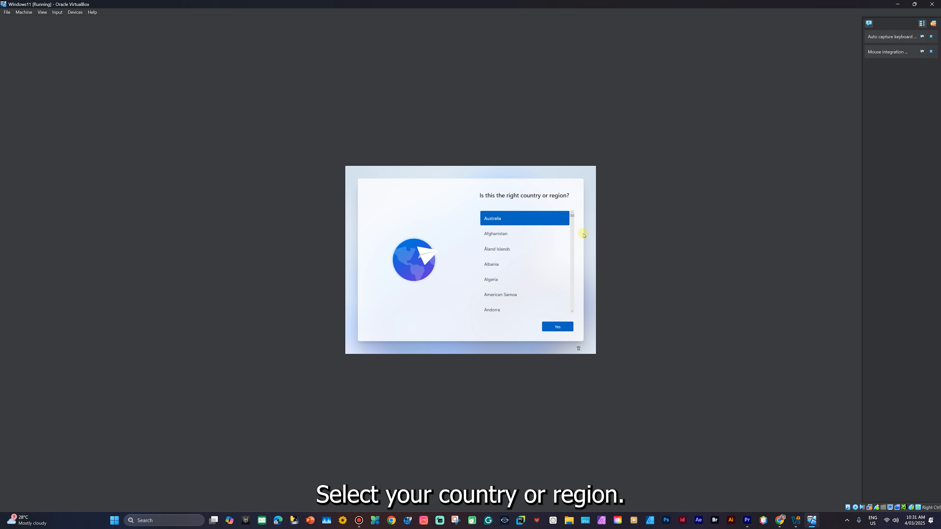
- Confirm Australia as the region, accept the US keyboard layout, and answer the second-layout prompt
scroll(537, 242, down, 2)
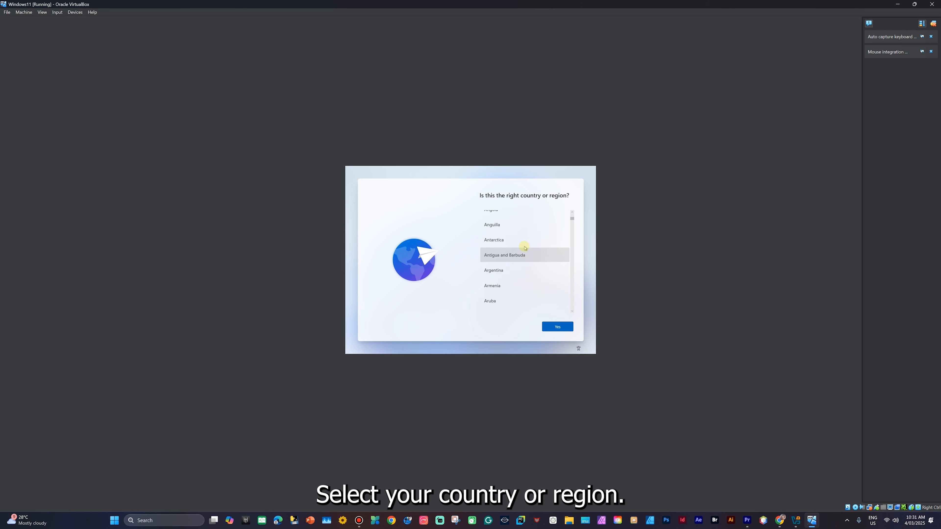
scroll(536, 218, up, 2)
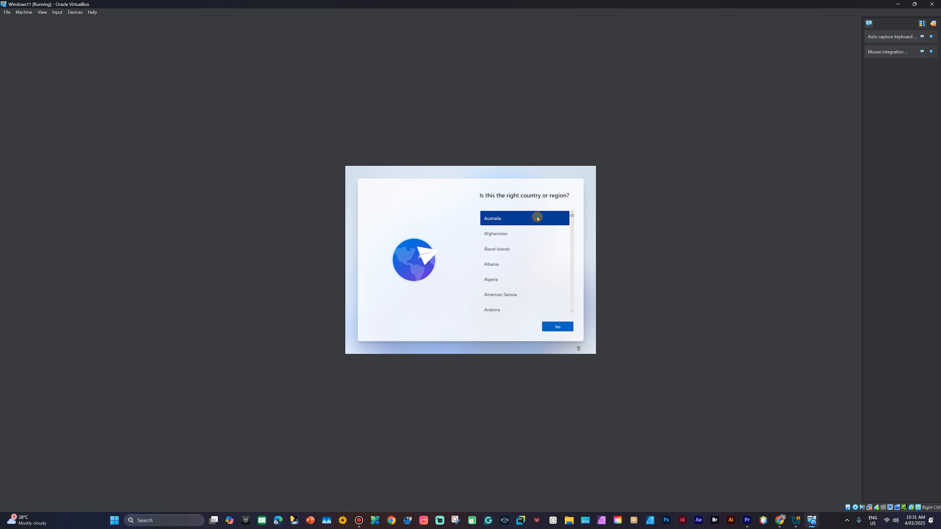
click(560, 326)
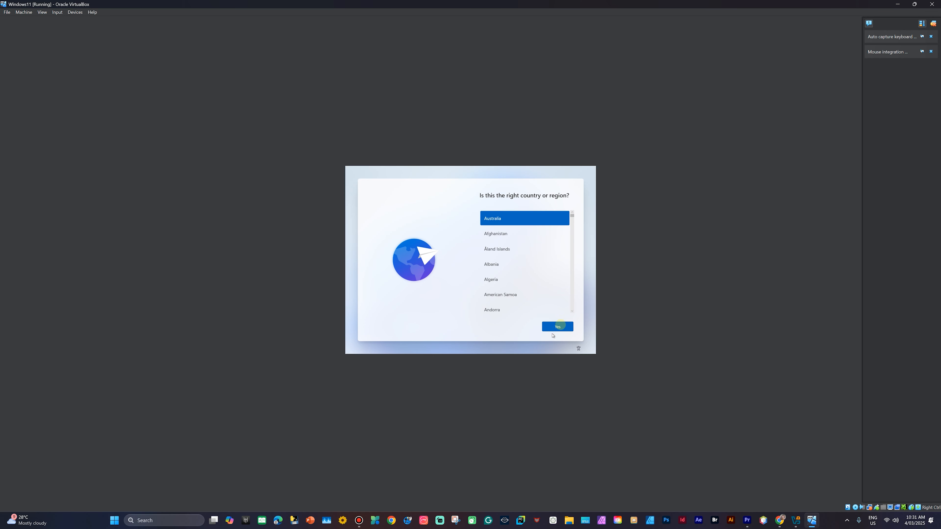
click(558, 328)
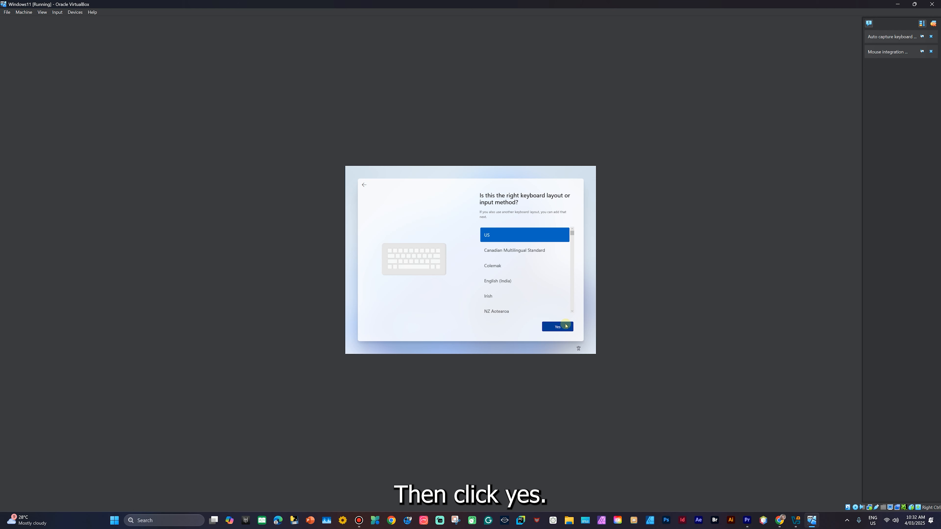
click(558, 327)
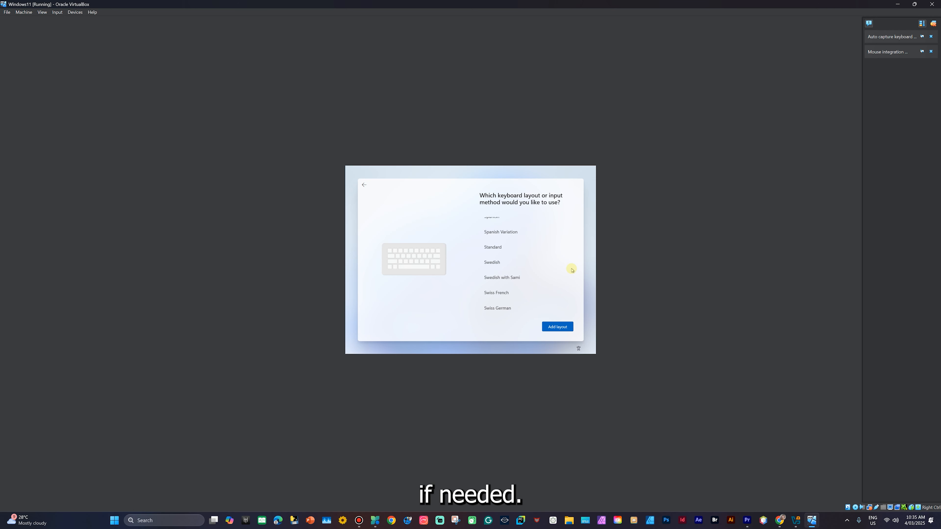
click(564, 327)
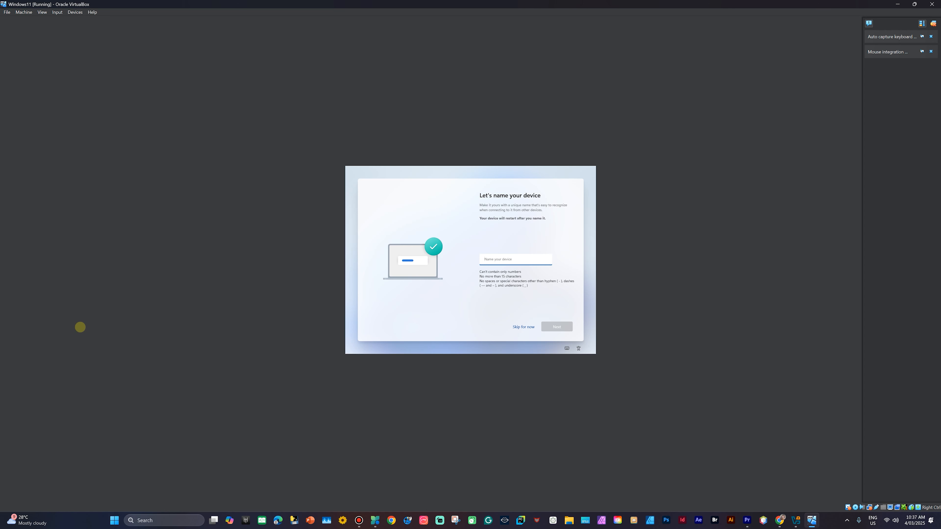
- Name the device LQ and view the latest Windows features while updates download
text(LQ)
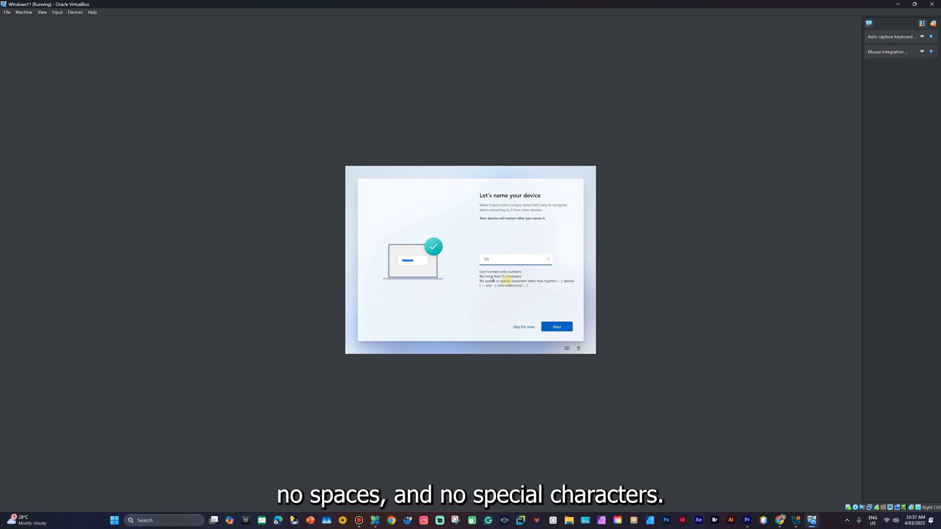
click(558, 327)
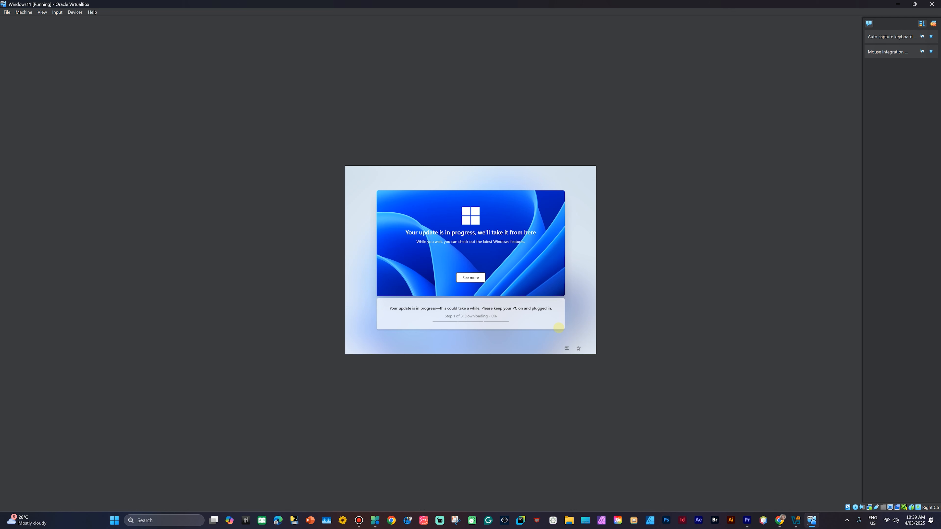
click(459, 275)
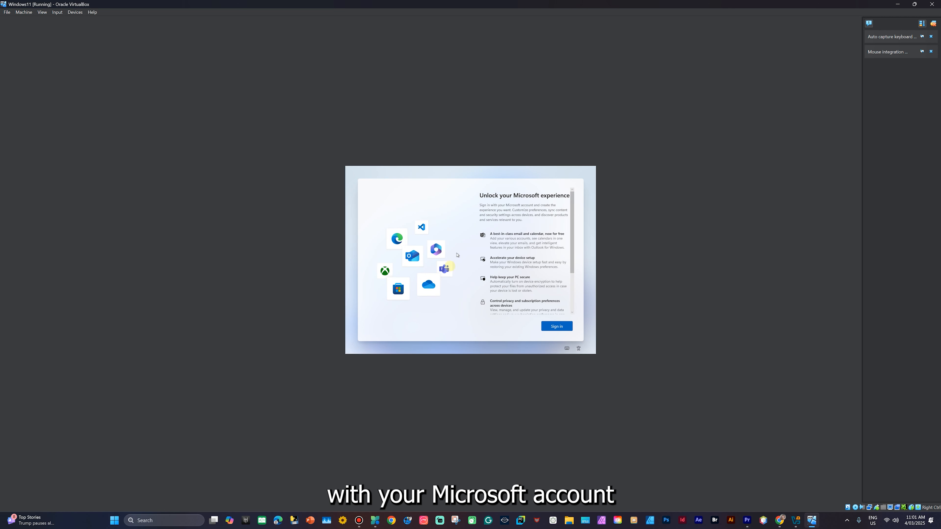
- Sign in with the Microsoft account using its e-mail address and password
click(553, 327)
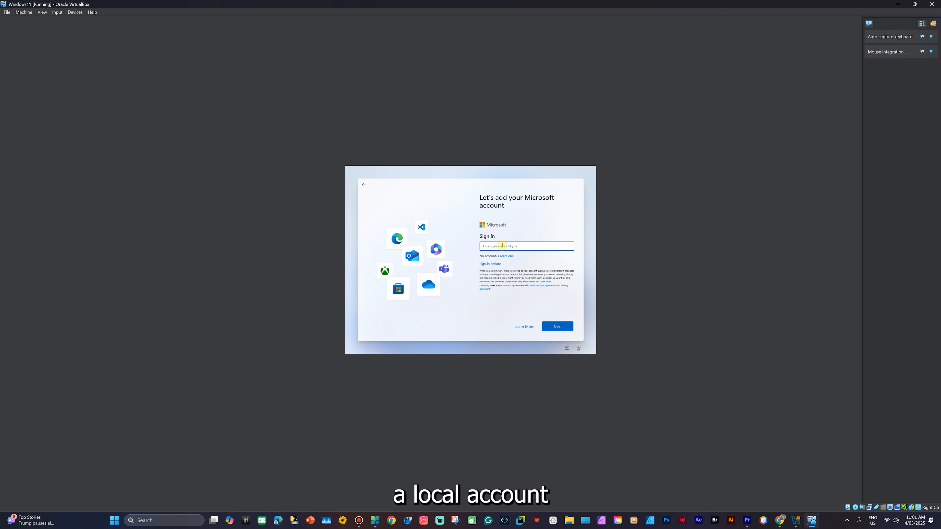
click(501, 246)
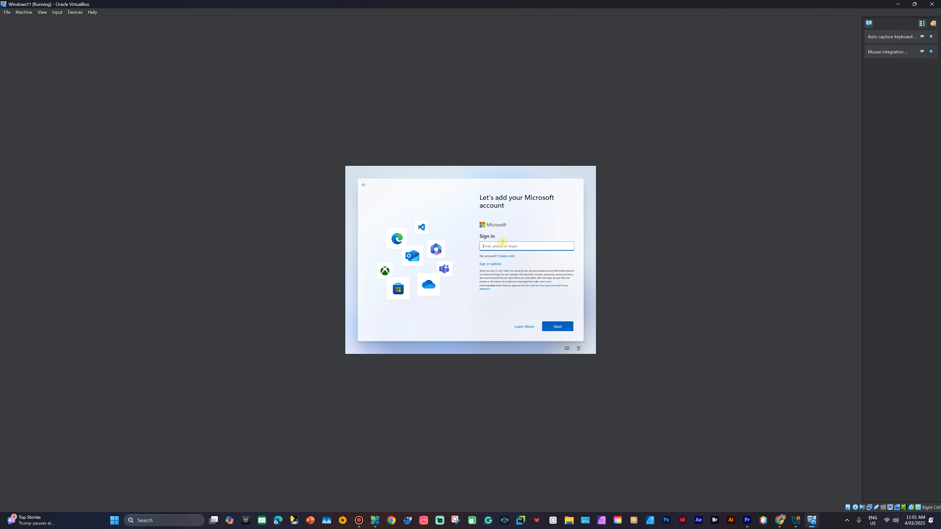
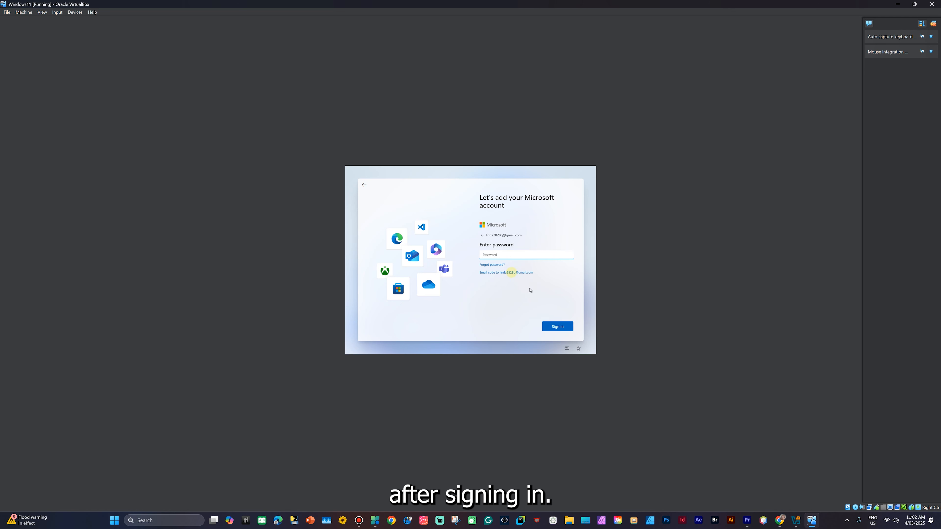
text(******)
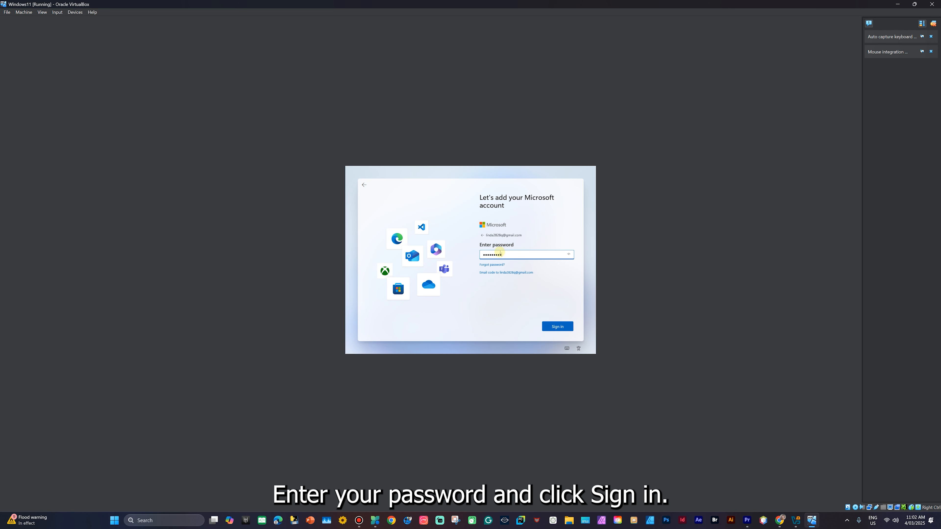
click(567, 326)
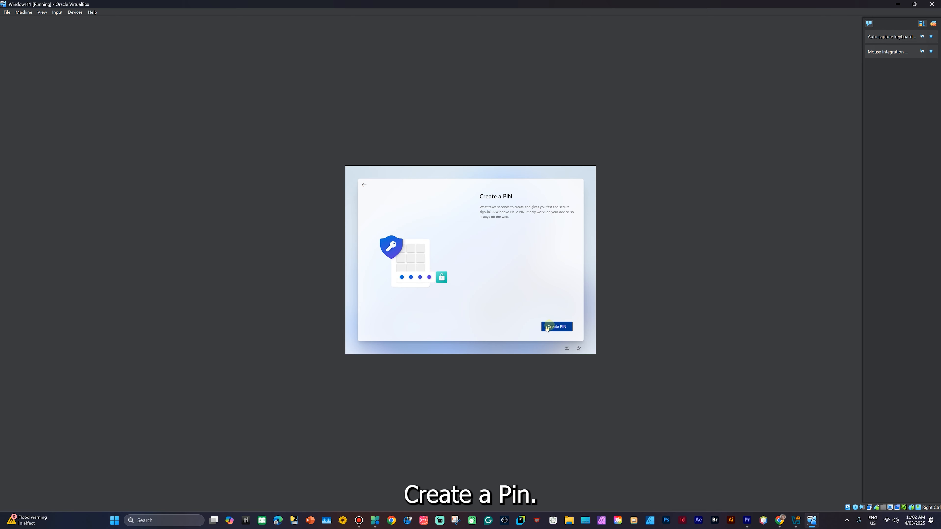
- Create a Windows Hello PIN, entering it in New PIN and Confirm PIN, and save it
click(566, 327)
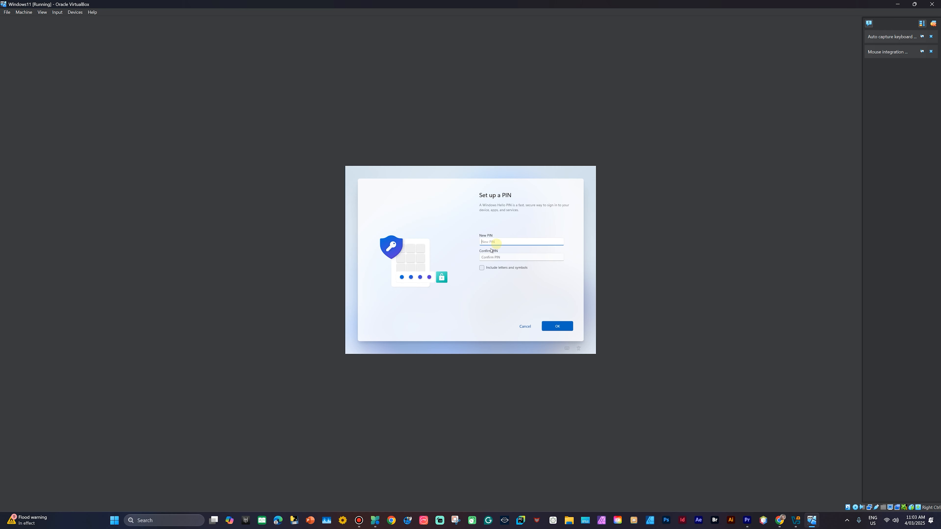
click(496, 244)
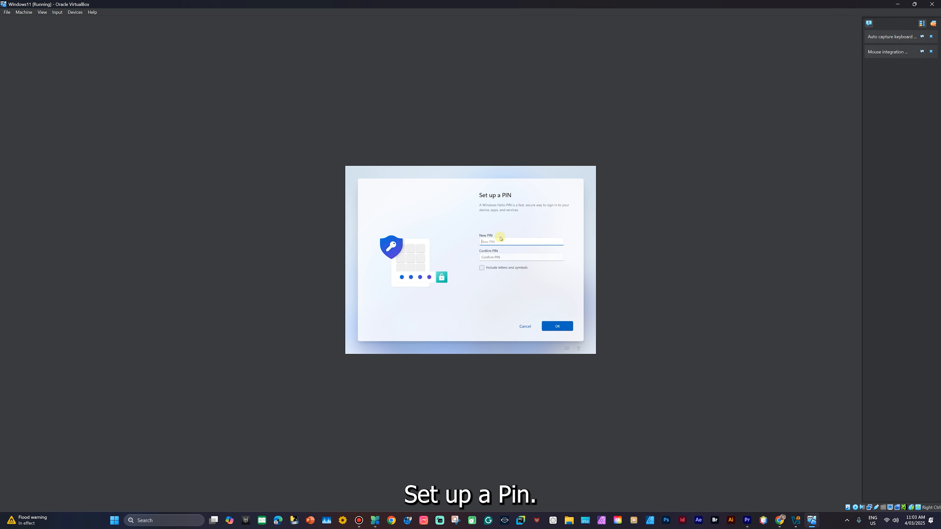
text(••••)
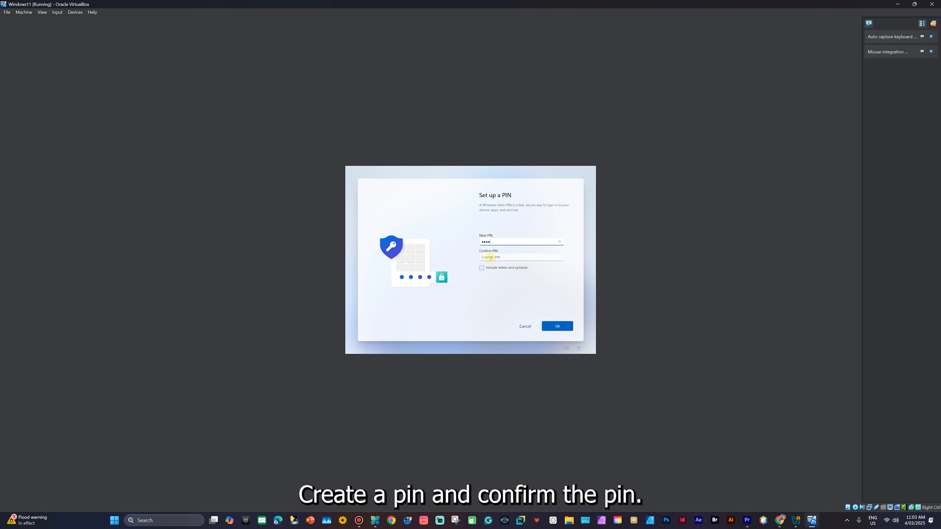
click(490, 258)
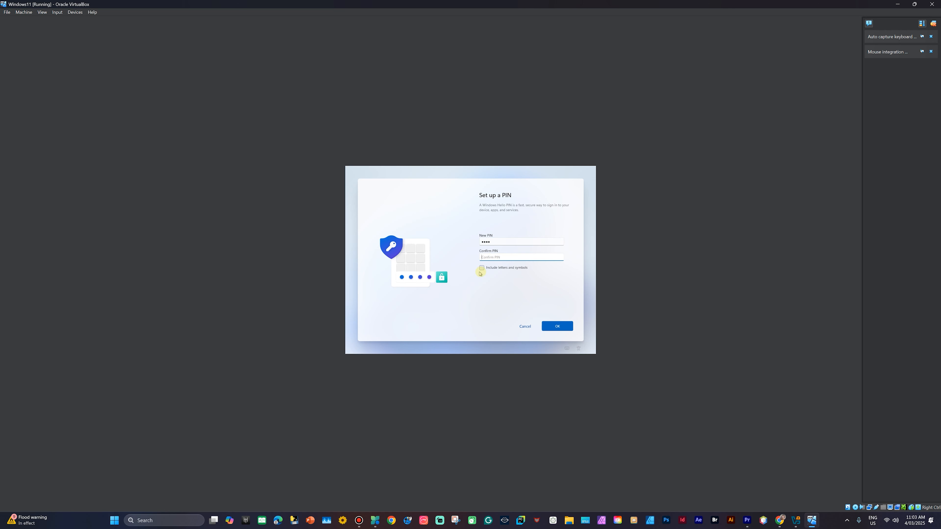
text(1)
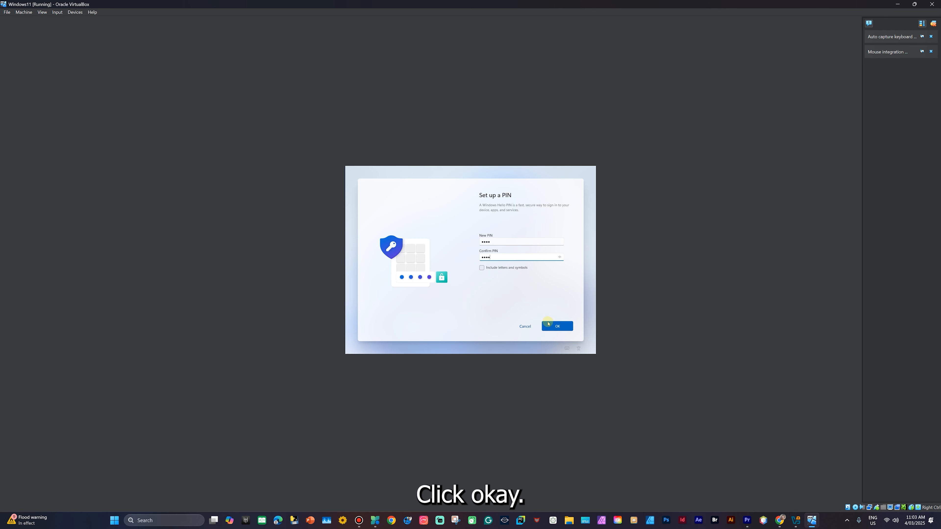
click(557, 326)
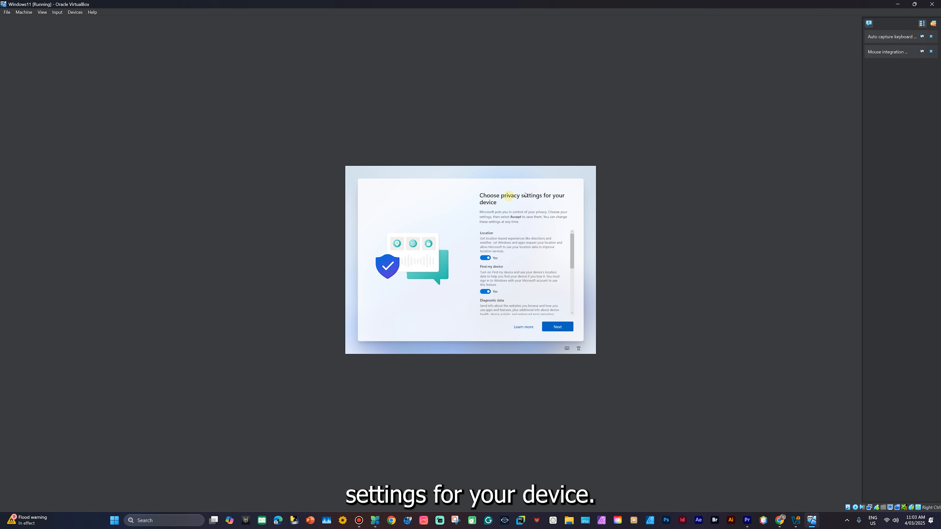
- Accept the default privacy settings and choose 'Set up as a new PC'
scroll(524, 285, down, 8)
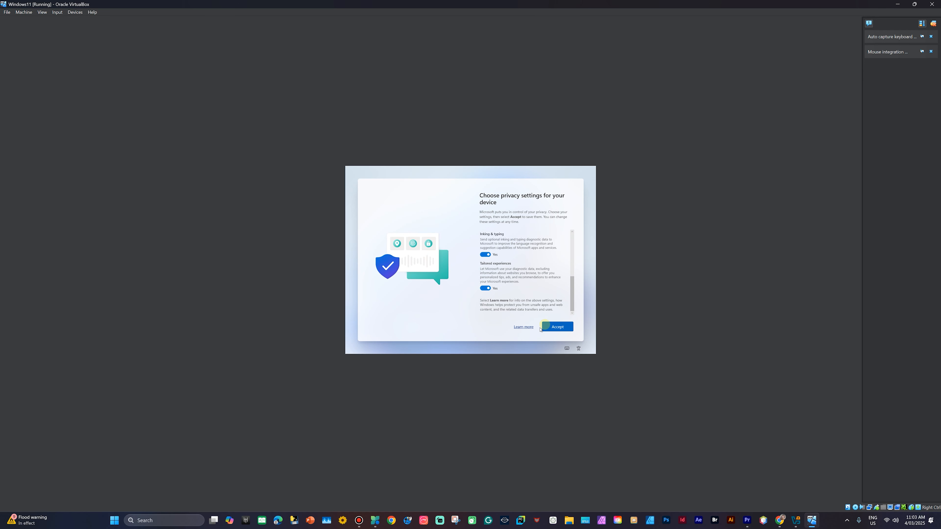
click(560, 326)
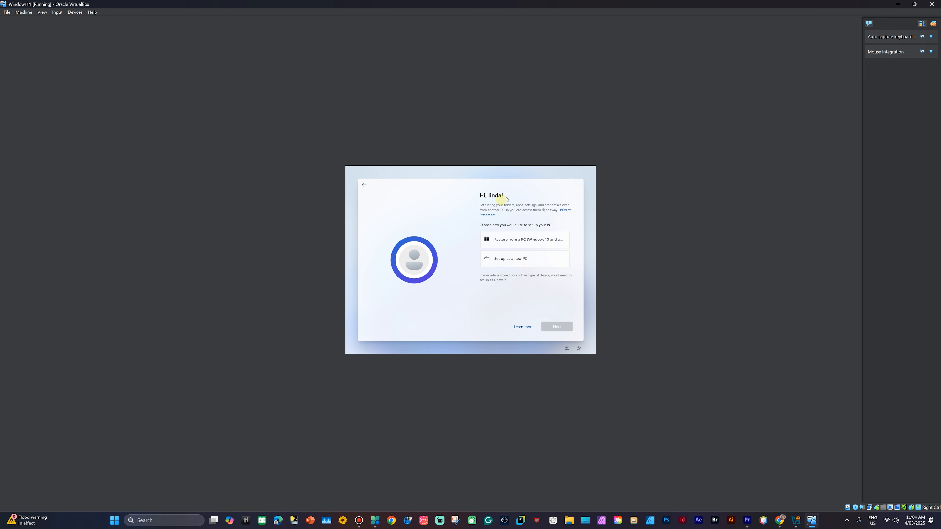
click(507, 259)
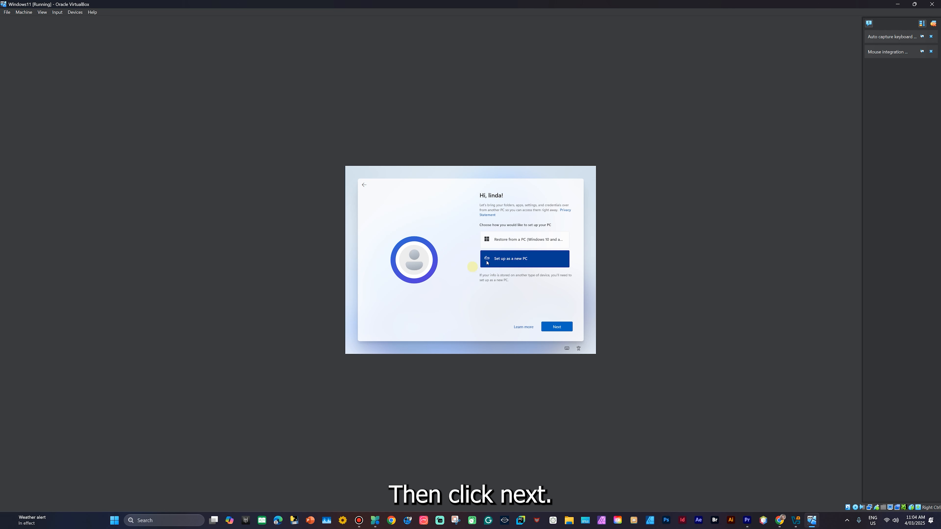
click(555, 325)
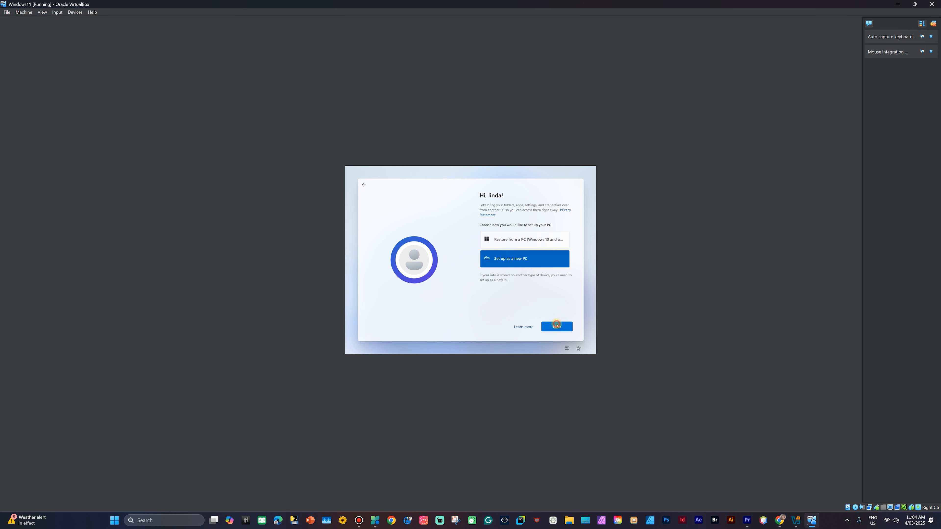